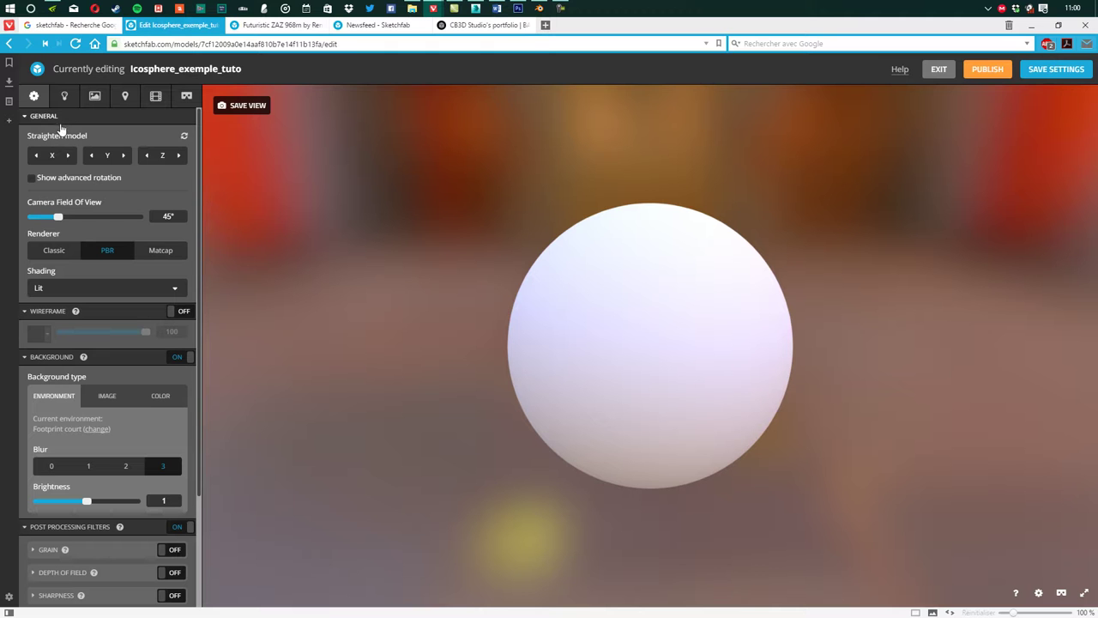
- Turn on the advanced rotation handles for the sphere model
{"action": "left_click_drag", "start_coordinate": [640, 392], "coordinate": [279, 318]}
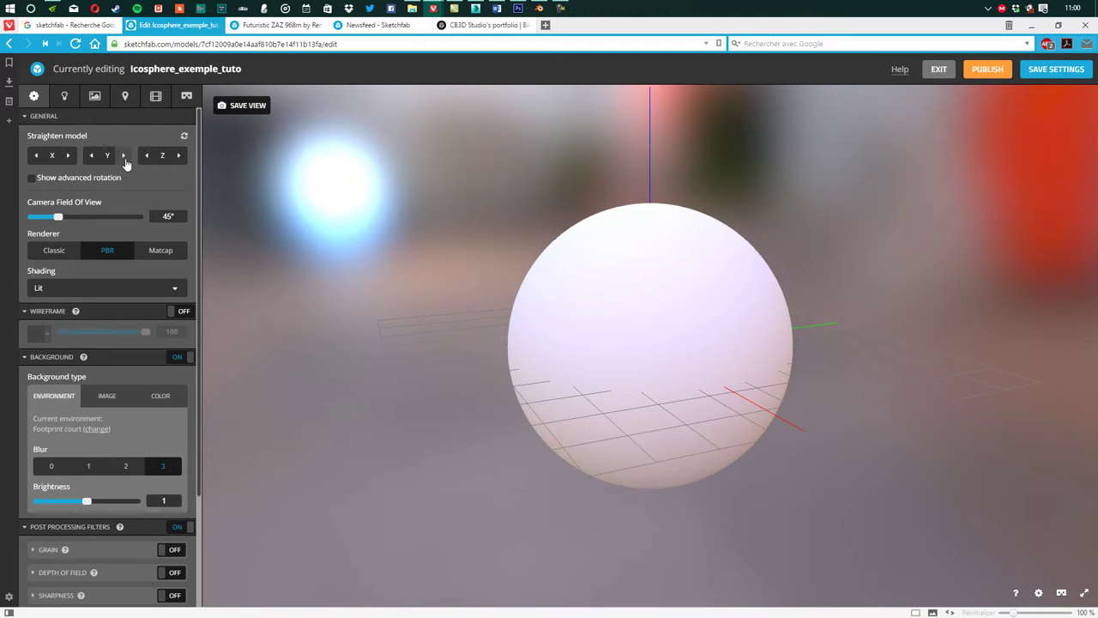
{"action": "left_click_drag", "start_coordinate": [627, 360], "coordinate": [766, 366]}
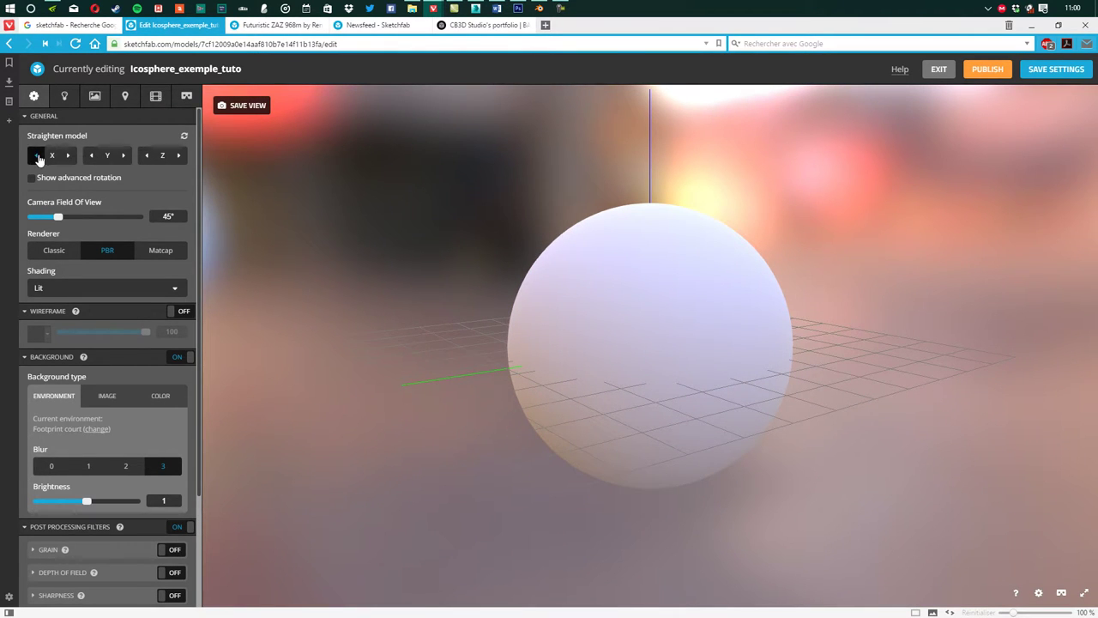
{"action": "left_click_drag", "start_coordinate": [633, 390], "coordinate": [541, 326]}
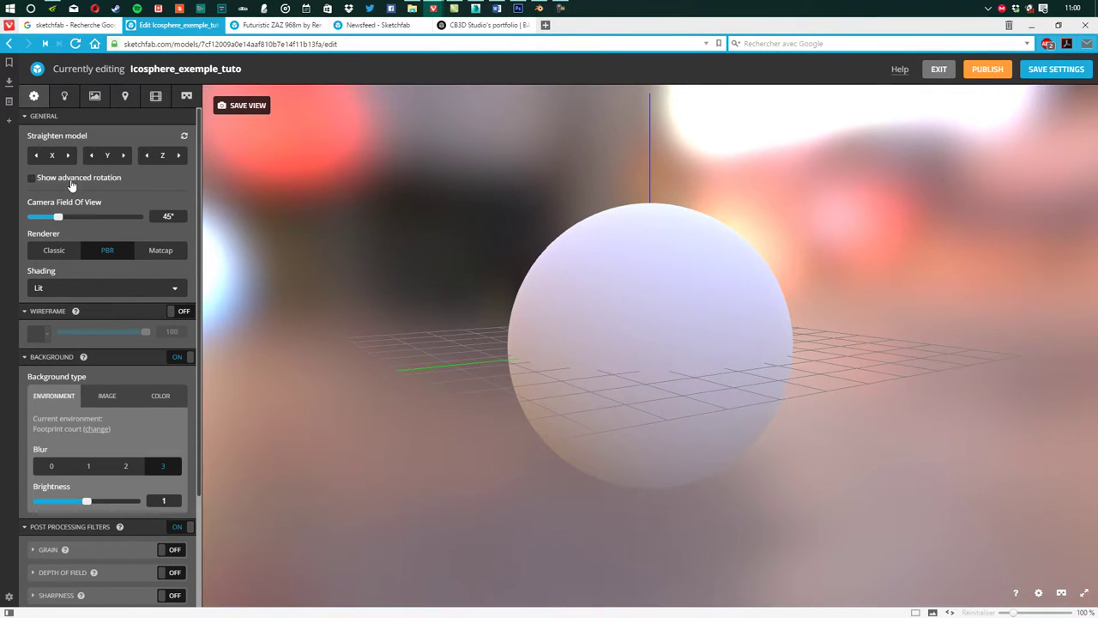
{"action": "left_click", "coordinate": [43, 180]}
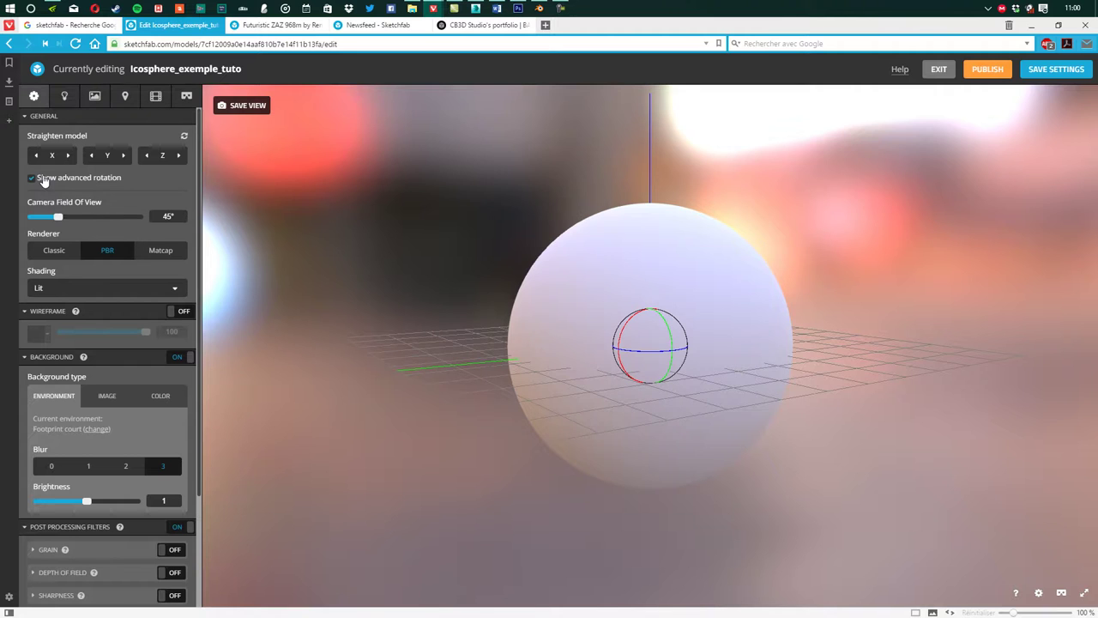
{"action": "left_click_drag", "start_coordinate": [474, 335], "coordinate": [483, 360]}
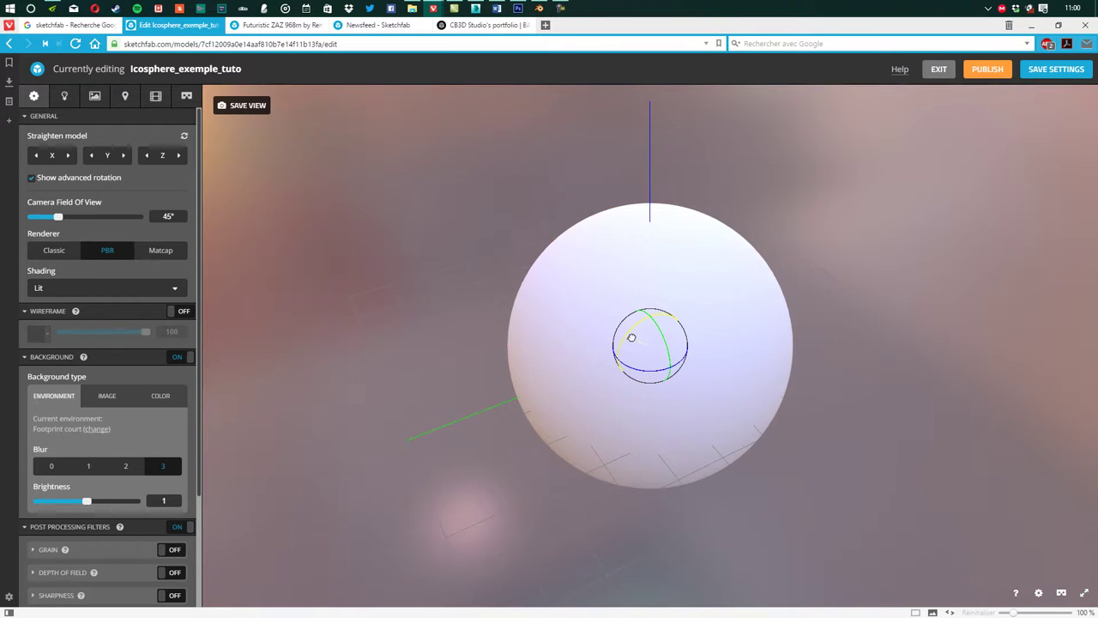
- Show the wireframe and rotate the sphere about its vertical axis with the advanced rotation handles
{"action": "left_click", "coordinate": [180, 310]}
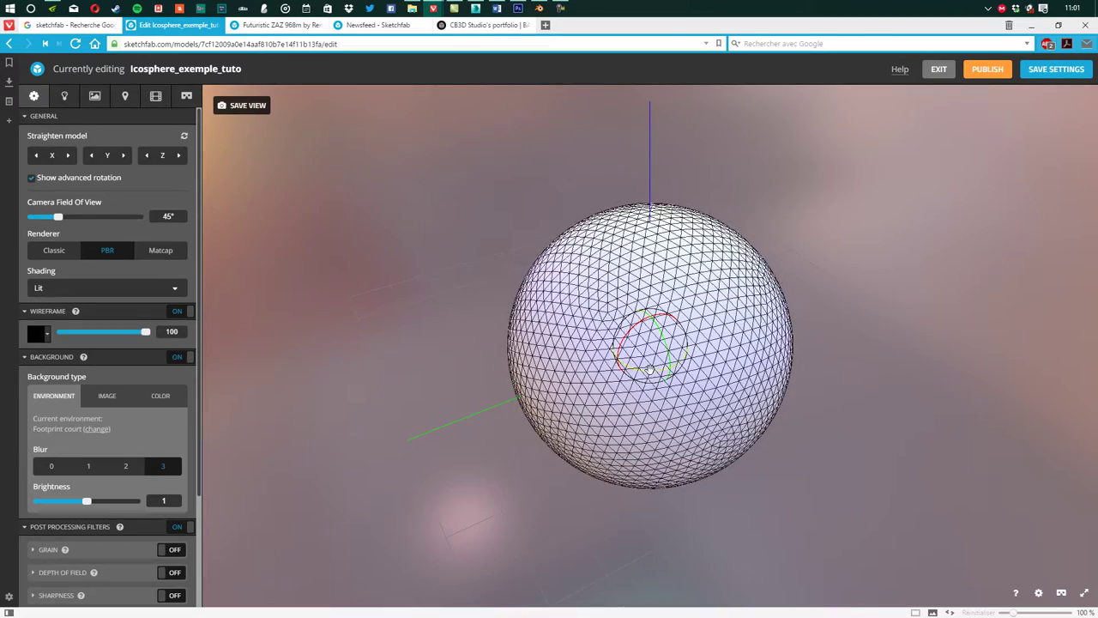
{"action": "left_click_drag", "start_coordinate": [633, 371], "coordinate": [494, 341]}
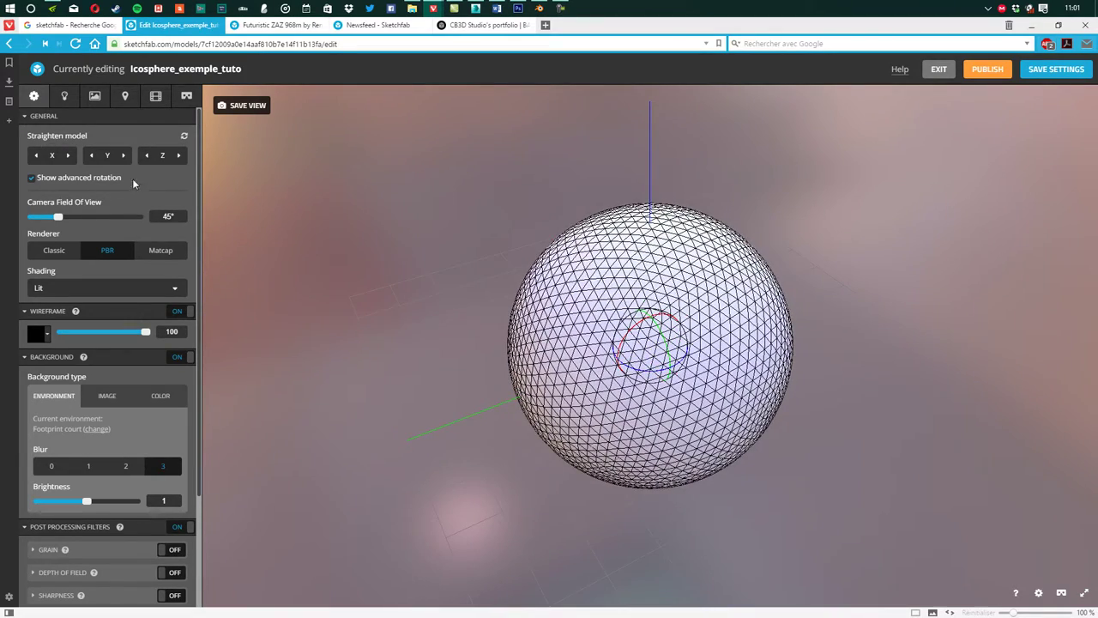
- Rotate the model about Y in both directions with the straighten controls, and turn the wireframe off
{"action": "left_click", "coordinate": [124, 155]}
{"action": "left_click_drag", "start_coordinate": [449, 378], "coordinate": [147, 153]}
{"action": "left_click", "coordinate": [124, 156]}
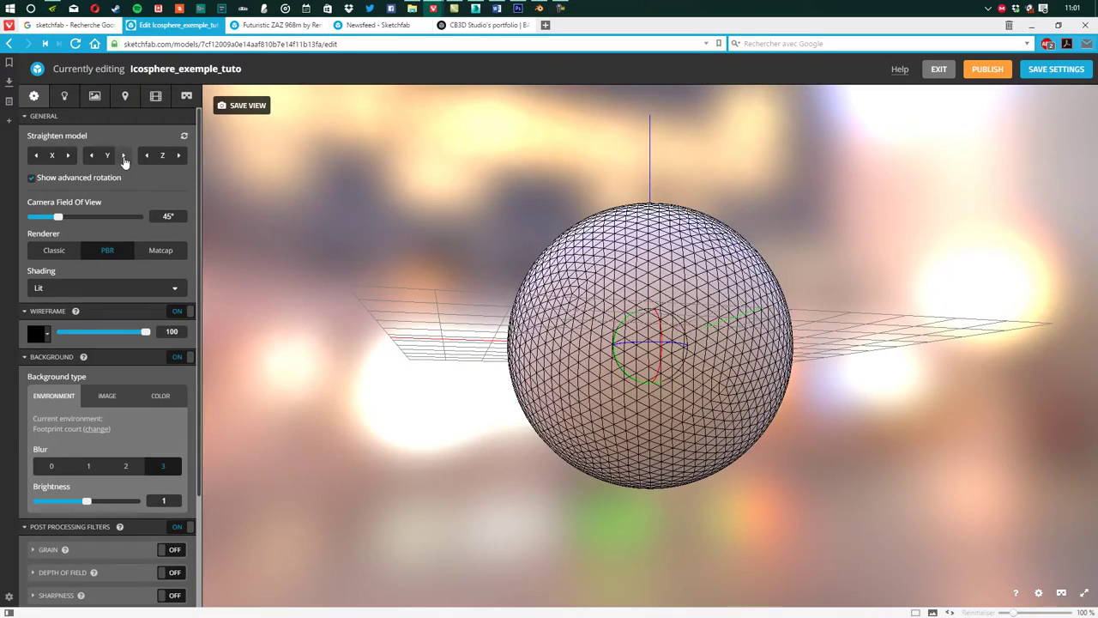
{"action": "left_click", "coordinate": [91, 155]}
{"action": "left_click_drag", "start_coordinate": [412, 369], "coordinate": [639, 358]}
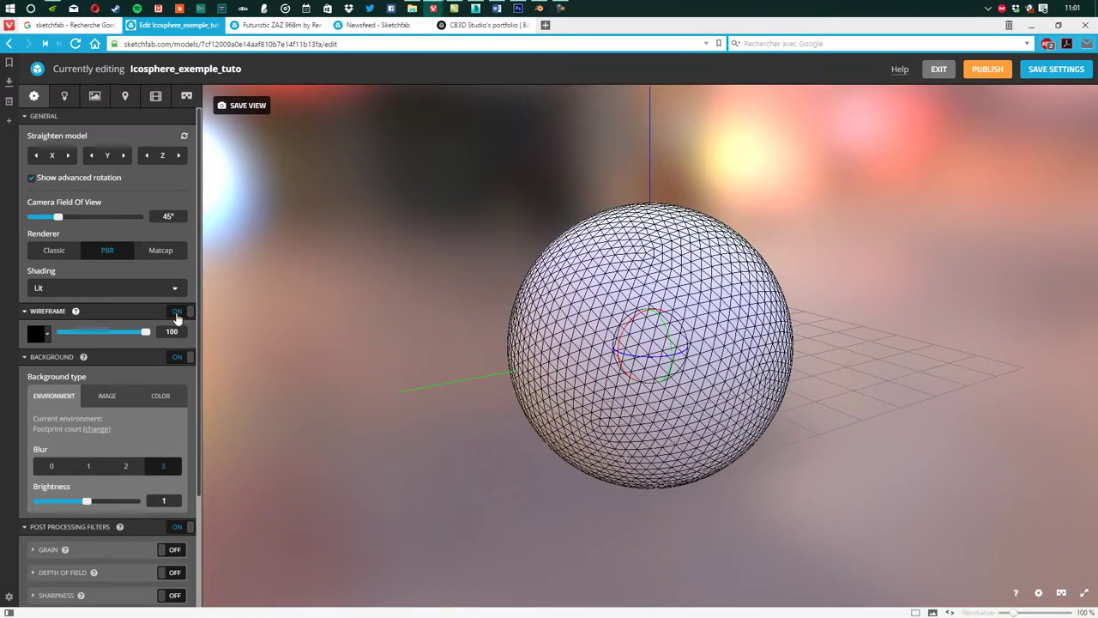
{"action": "left_click", "coordinate": [180, 310]}
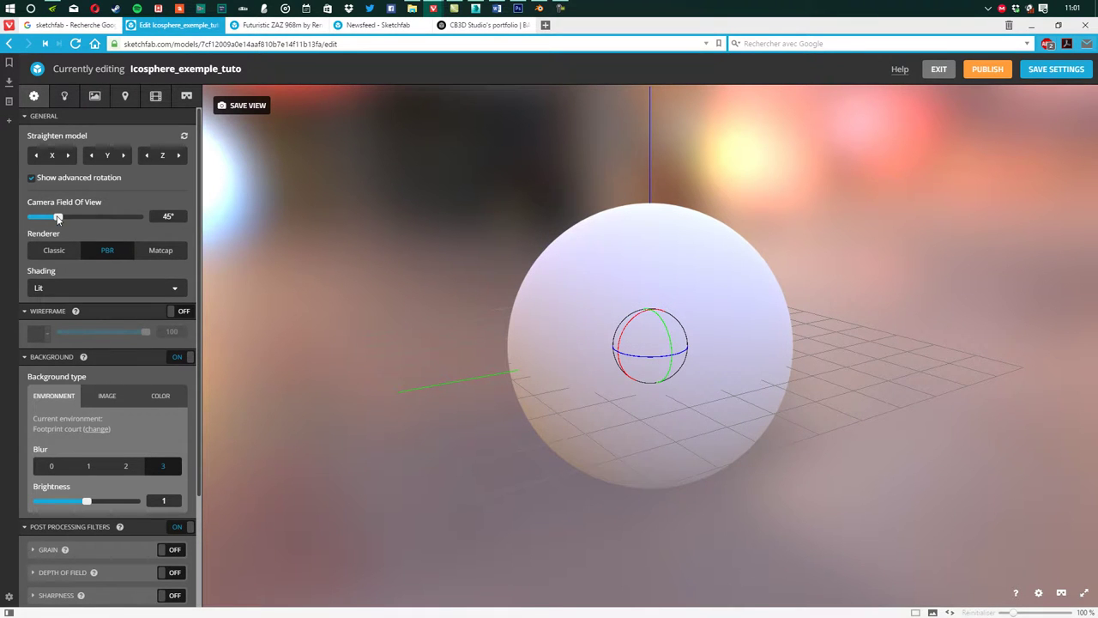
- Try a camera field of view of 1° and restore it to 45°
{"action": "left_click_drag", "start_coordinate": [57, 217], "coordinate": [27, 221]}
{"action": "left_click_drag", "start_coordinate": [336, 311], "coordinate": [458, 368]}
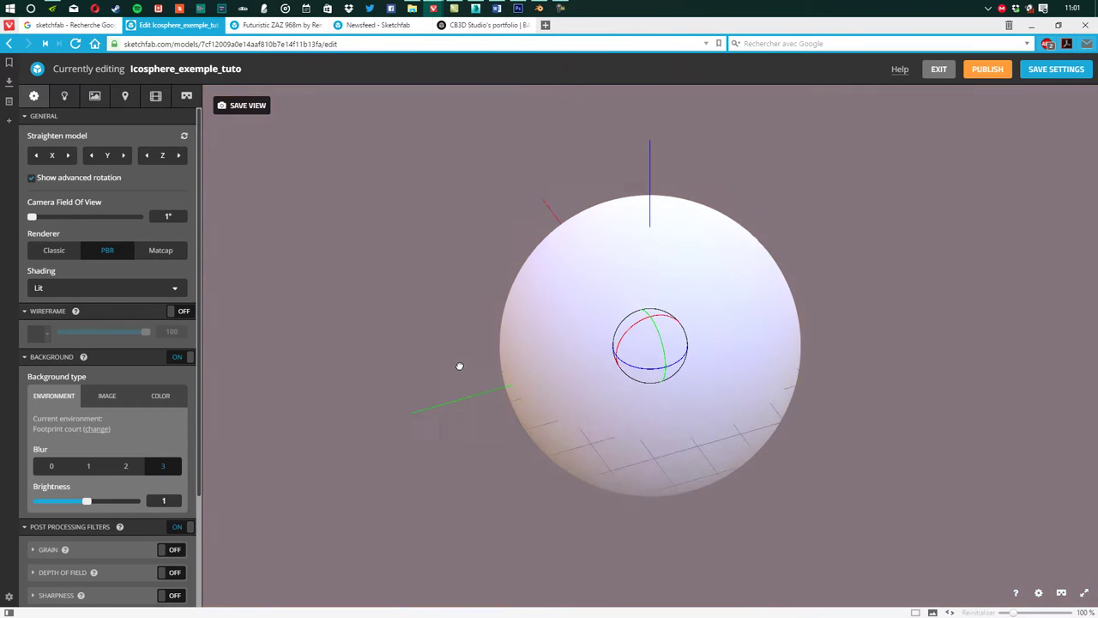
{"action": "type", "text": "45"}
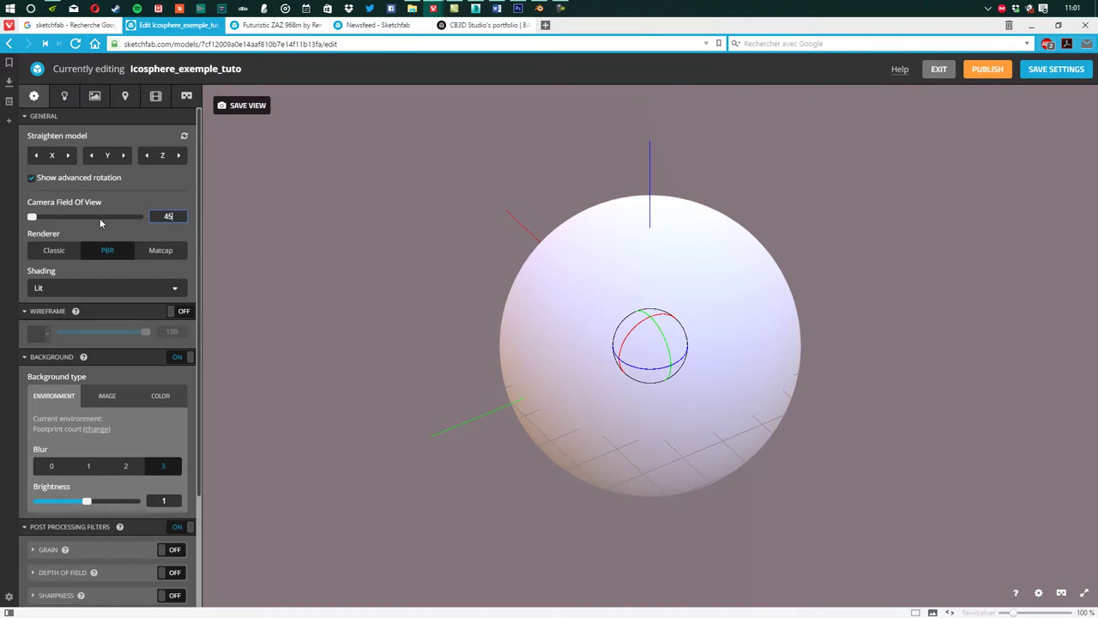
{"action": "key", "text": "Return"}
{"action": "left_click_drag", "start_coordinate": [483, 395], "coordinate": [476, 372]}
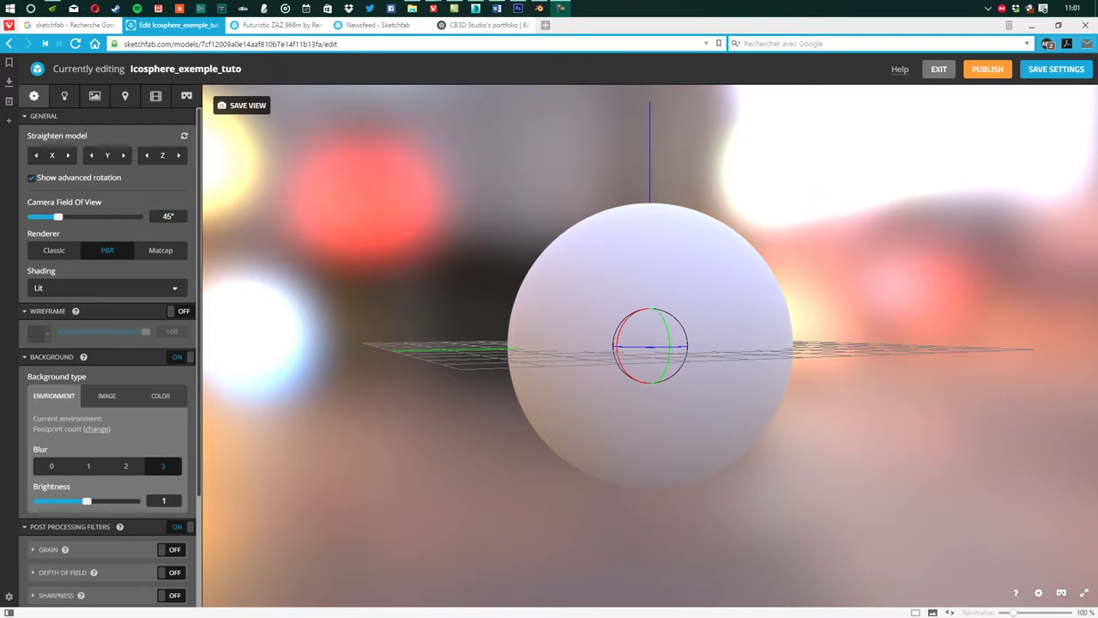
{"action": "mouse_move", "coordinate": [497, 349]}
{"action": "left_mouse_down"}
{"action": "mouse_move", "coordinate": [522, 363]}
{"action": "mouse_move", "coordinate": [505, 368]}
{"action": "left_mouse_up"}
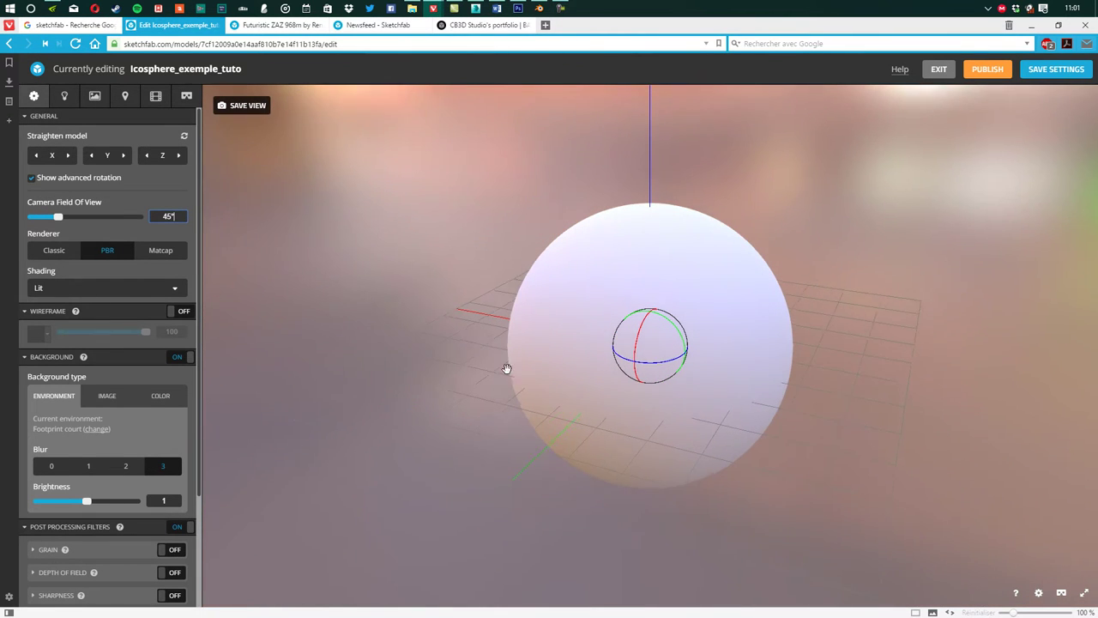
- Try the Classic and Matcap renderers on the sphere and return to PBR
{"action": "left_click", "coordinate": [57, 251]}
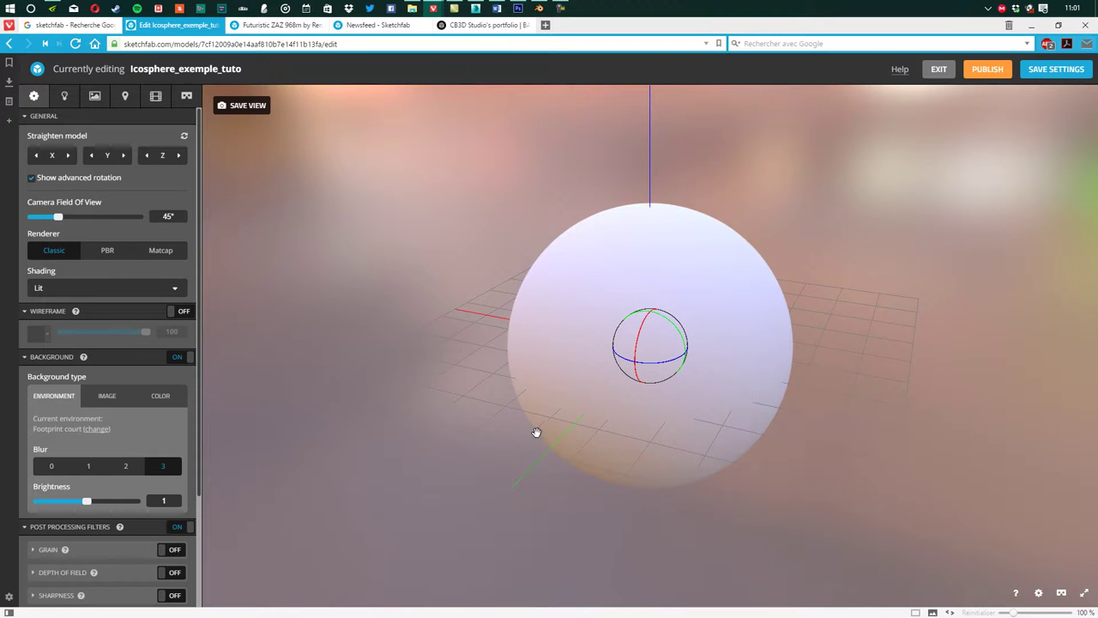
{"action": "left_click_drag", "start_coordinate": [523, 441], "coordinate": [471, 444]}
{"action": "left_click_drag", "start_coordinate": [463, 302], "coordinate": [412, 309]}
{"action": "left_click", "coordinate": [108, 254]}
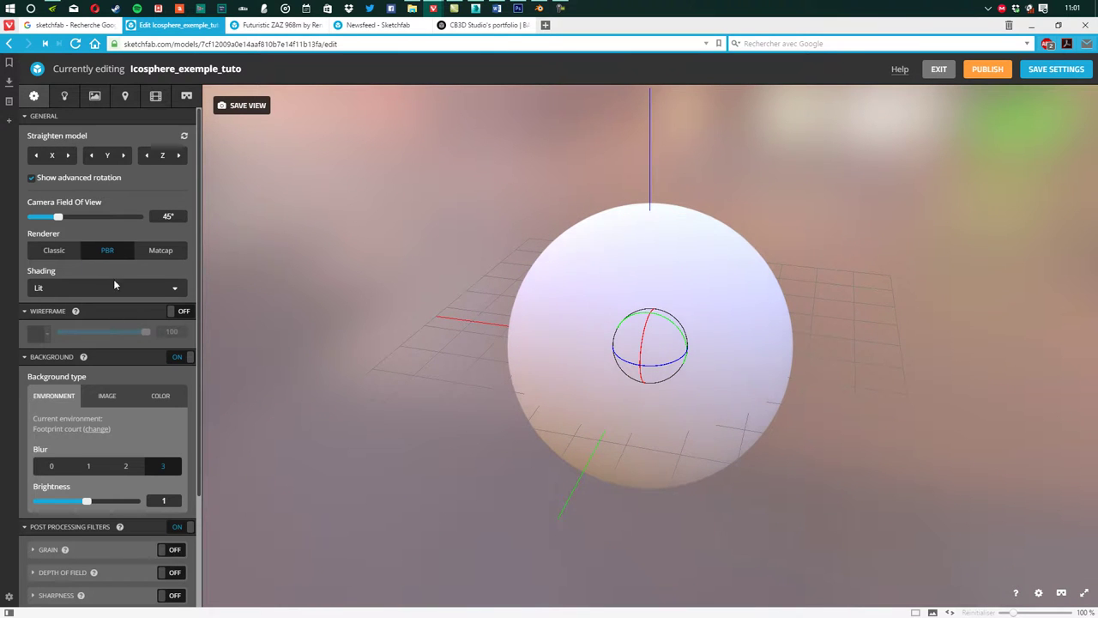
{"action": "left_click", "coordinate": [160, 251]}
{"action": "left_click_drag", "start_coordinate": [363, 331], "coordinate": [221, 295]}
{"action": "left_click", "coordinate": [115, 254]}
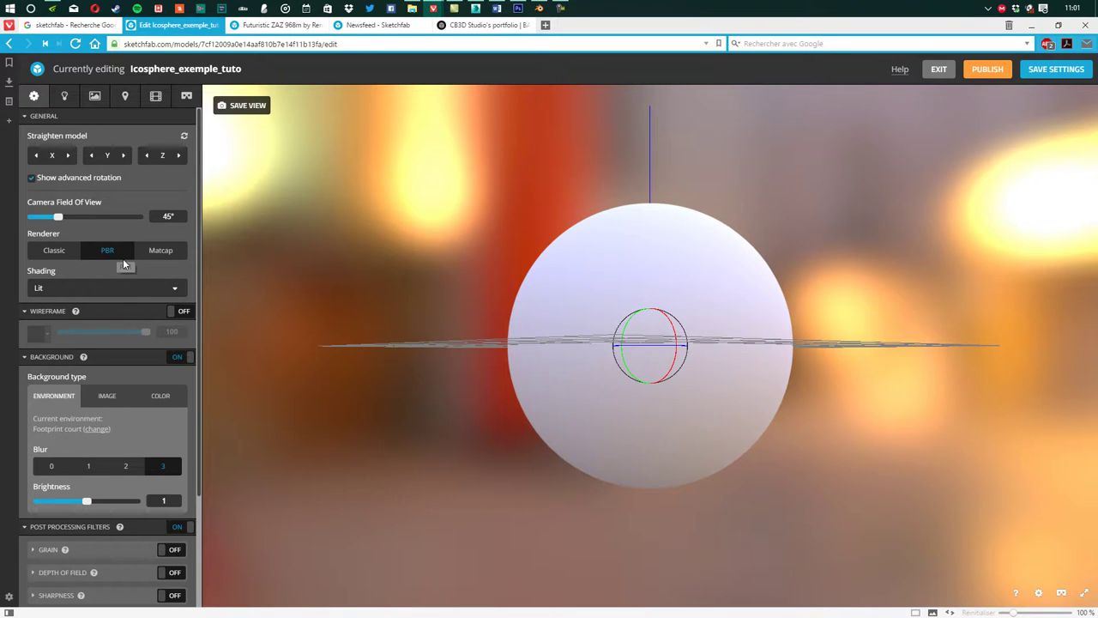
- Try Shadeless shading on the sphere and switch back to Lit
{"action": "left_click", "coordinate": [138, 289]}
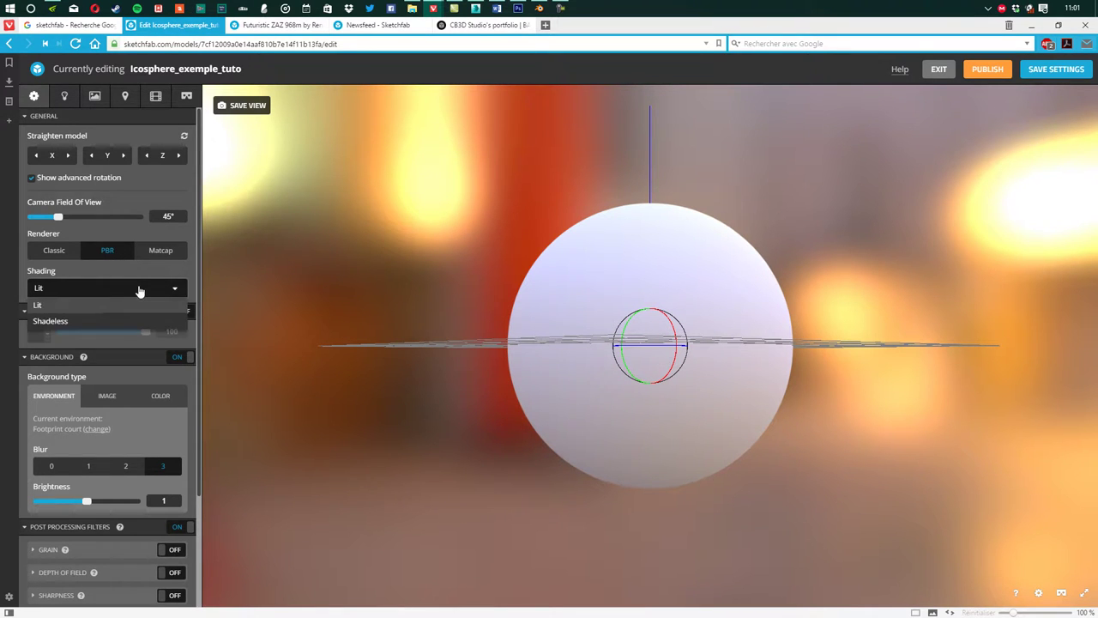
{"action": "left_click", "coordinate": [89, 320]}
{"action": "left_click_drag", "start_coordinate": [423, 350], "coordinate": [422, 406]}
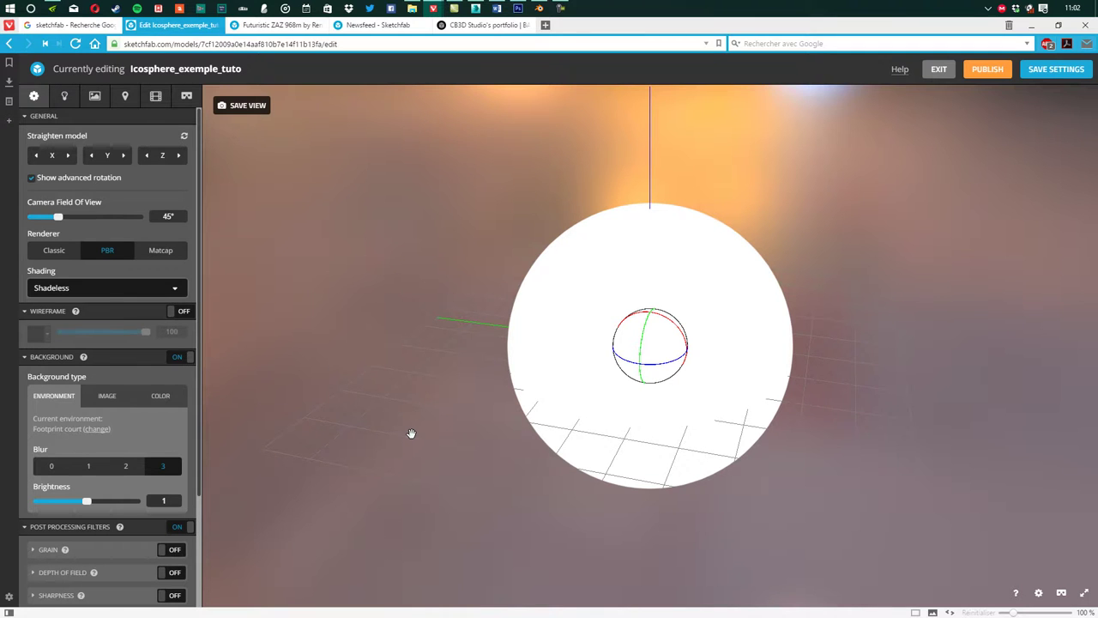
{"action": "left_click", "coordinate": [106, 289]}
{"action": "left_click", "coordinate": [90, 305]}
{"action": "mouse_move", "coordinate": [531, 390]}
{"action": "left_mouse_down"}
{"action": "mouse_move", "coordinate": [529, 368]}
{"action": "mouse_move", "coordinate": [604, 370]}
{"action": "mouse_move", "coordinate": [525, 375]}
{"action": "mouse_move", "coordinate": [524, 385]}
{"action": "left_mouse_up"}
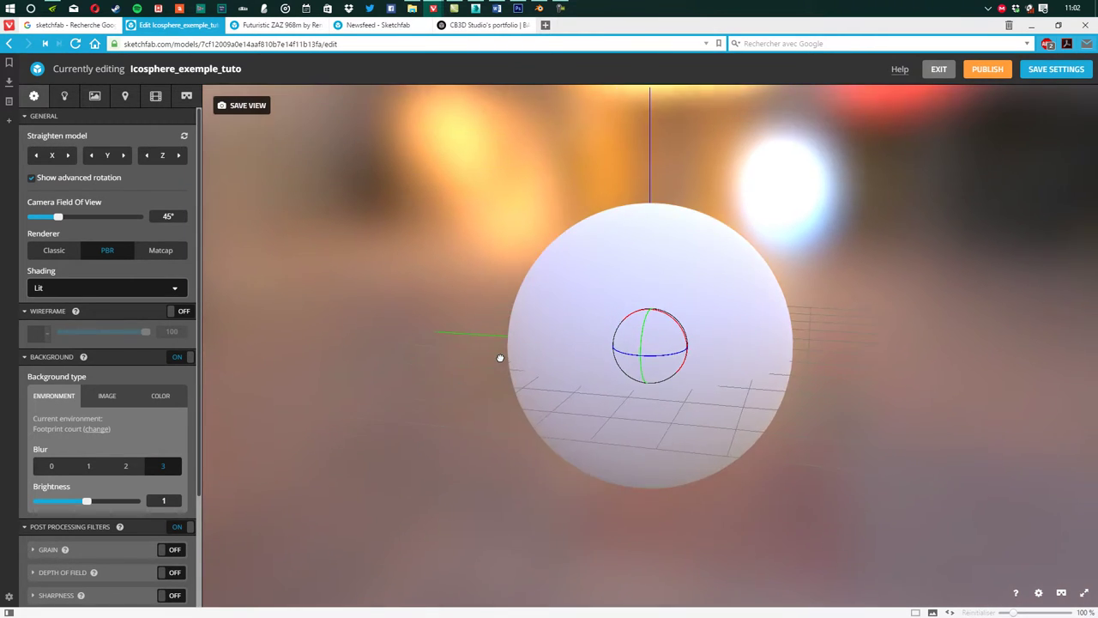
- Turn on the wireframe overlay and lower its opacity to 34
{"action": "left_click", "coordinate": [181, 312]}
{"action": "left_click_drag", "start_coordinate": [404, 312], "coordinate": [421, 382]}
{"action": "scroll", "coordinate": [828, 372], "scroll_direction": "up", "scroll_amount": 2}
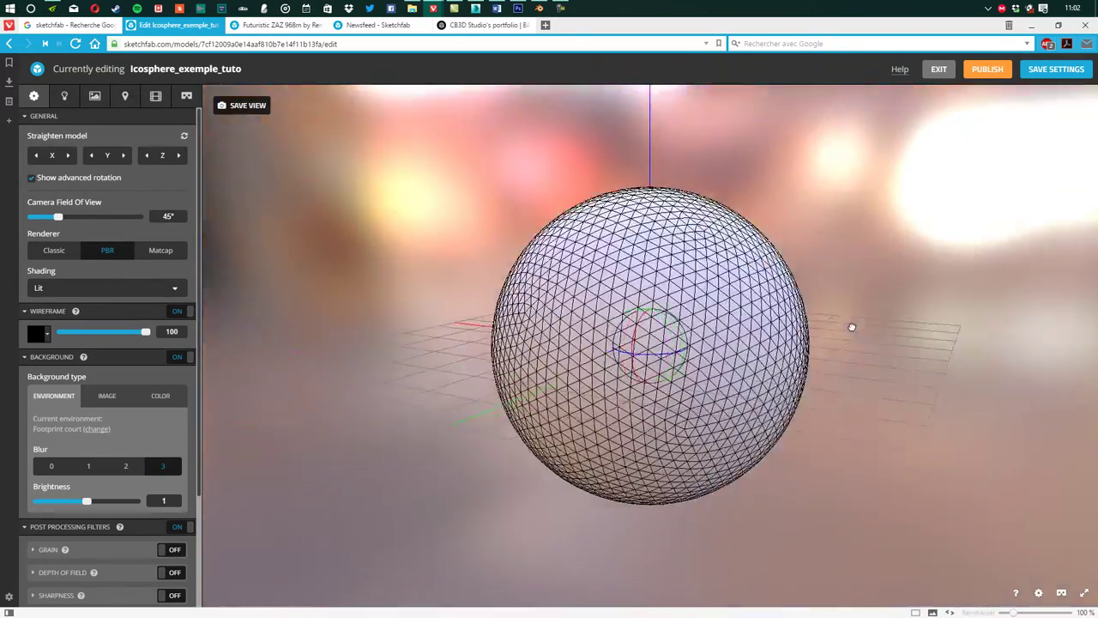
{"action": "scroll", "coordinate": [852, 327], "scroll_direction": "up", "scroll_amount": 3}
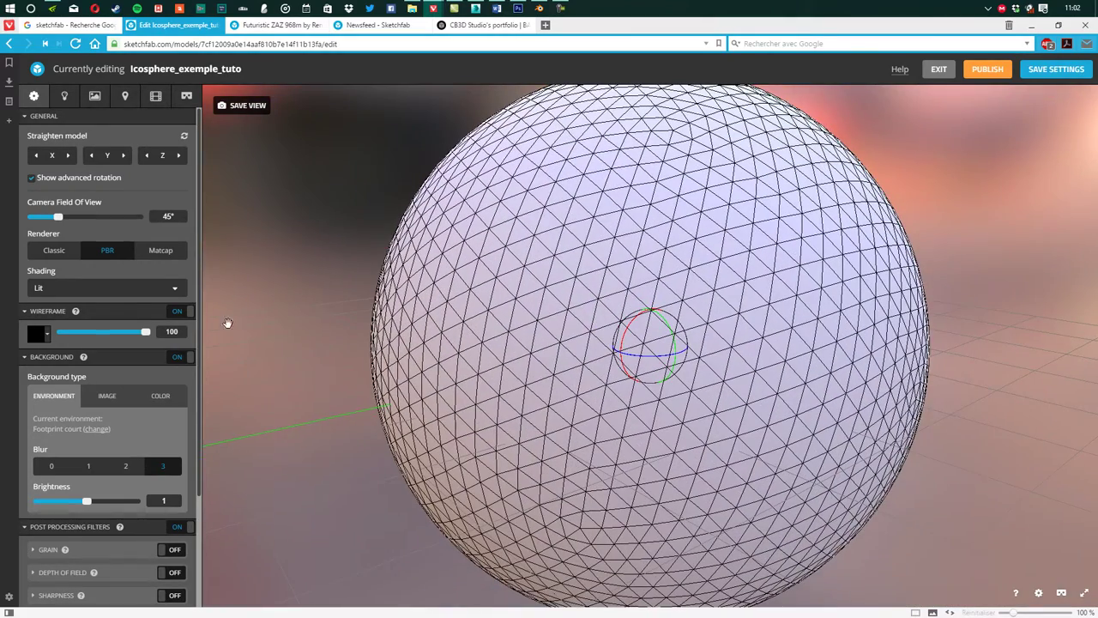
{"action": "left_click_drag", "start_coordinate": [146, 333], "coordinate": [88, 338]}
- Change the wireframe colour to blue #1D0EBA
{"action": "left_click", "coordinate": [38, 336]}
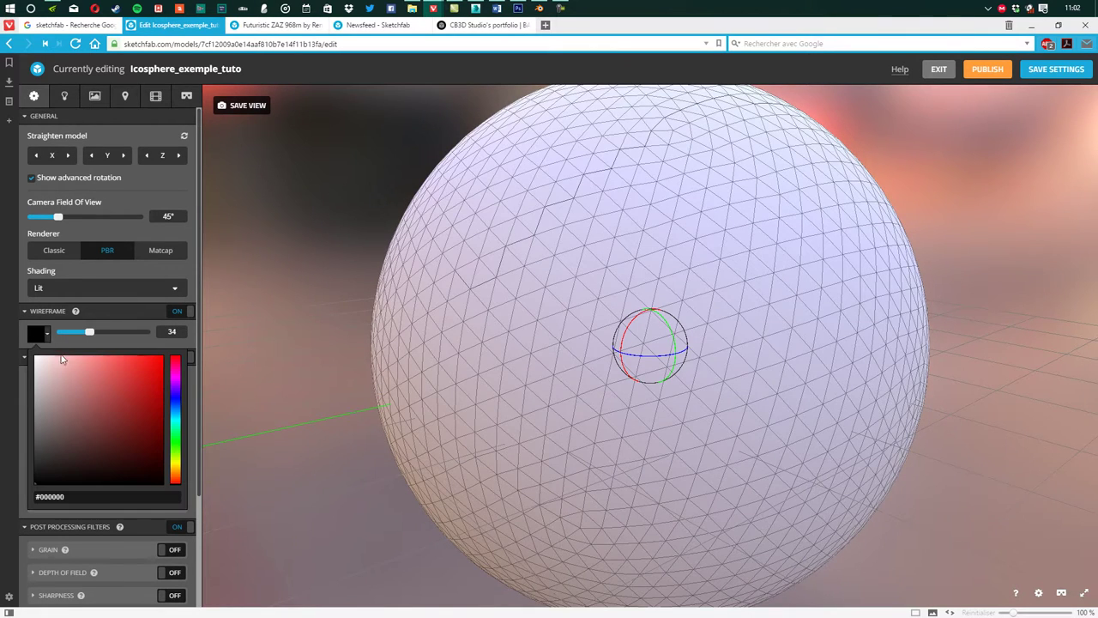
{"action": "left_click", "coordinate": [175, 355]}
{"action": "left_click_drag", "start_coordinate": [179, 382], "coordinate": [152, 390]}
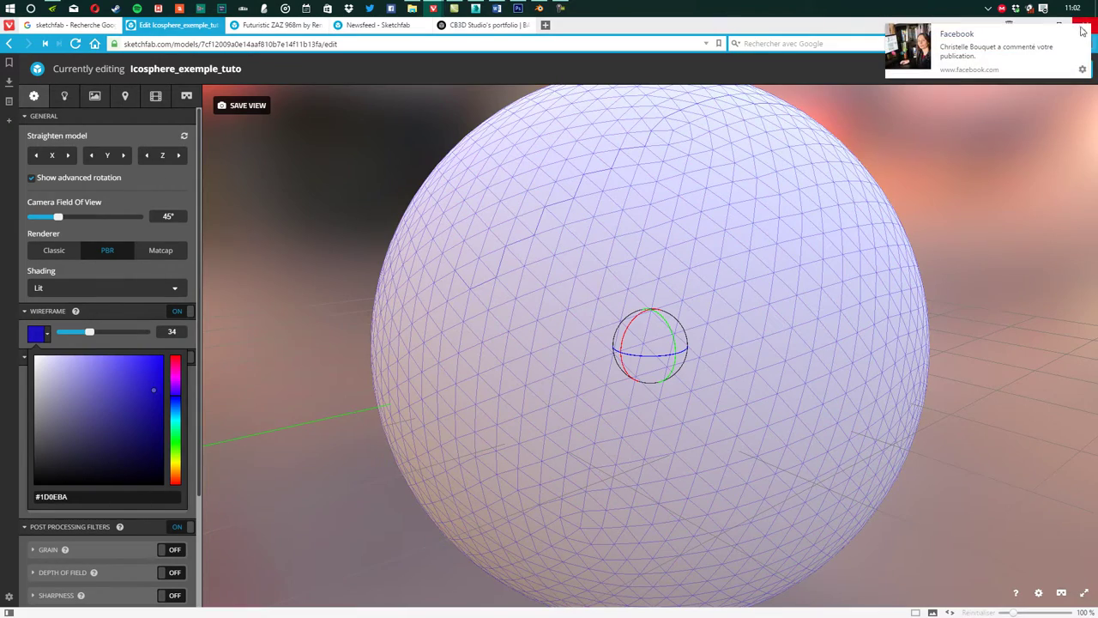
{"action": "left_click_drag", "start_coordinate": [875, 111], "coordinate": [257, 325]}
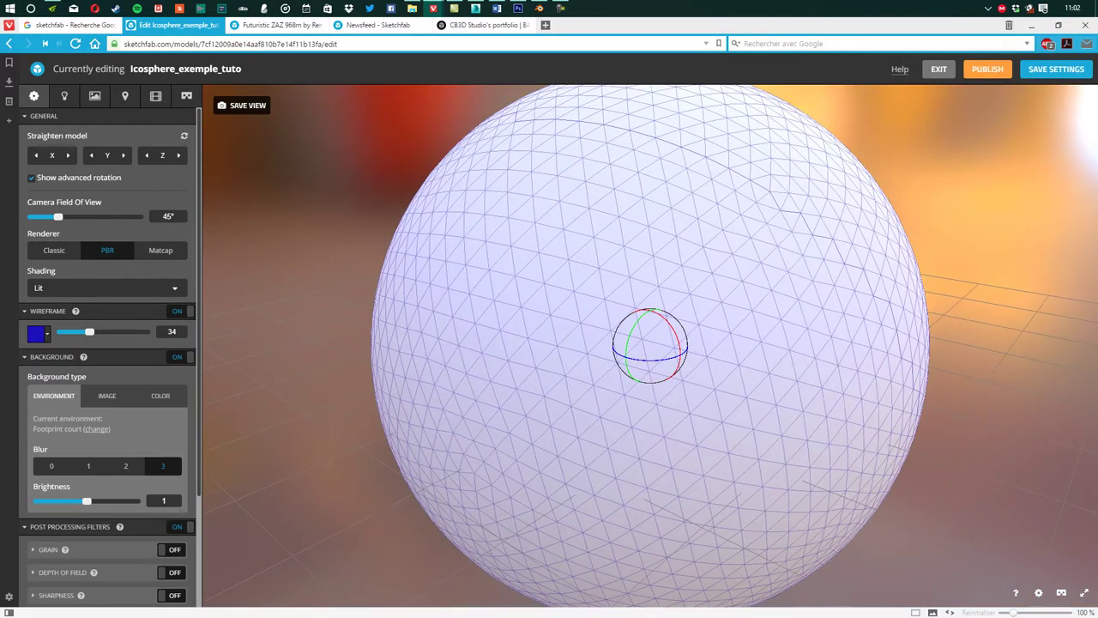
- Turn off the wireframe and collapse the Wireframe and General settings
{"action": "left_click", "coordinate": [186, 314]}
{"action": "left_click_drag", "start_coordinate": [375, 312], "coordinate": [437, 309]}
{"action": "scroll", "coordinate": [437, 309], "scroll_direction": "down", "scroll_amount": 2}
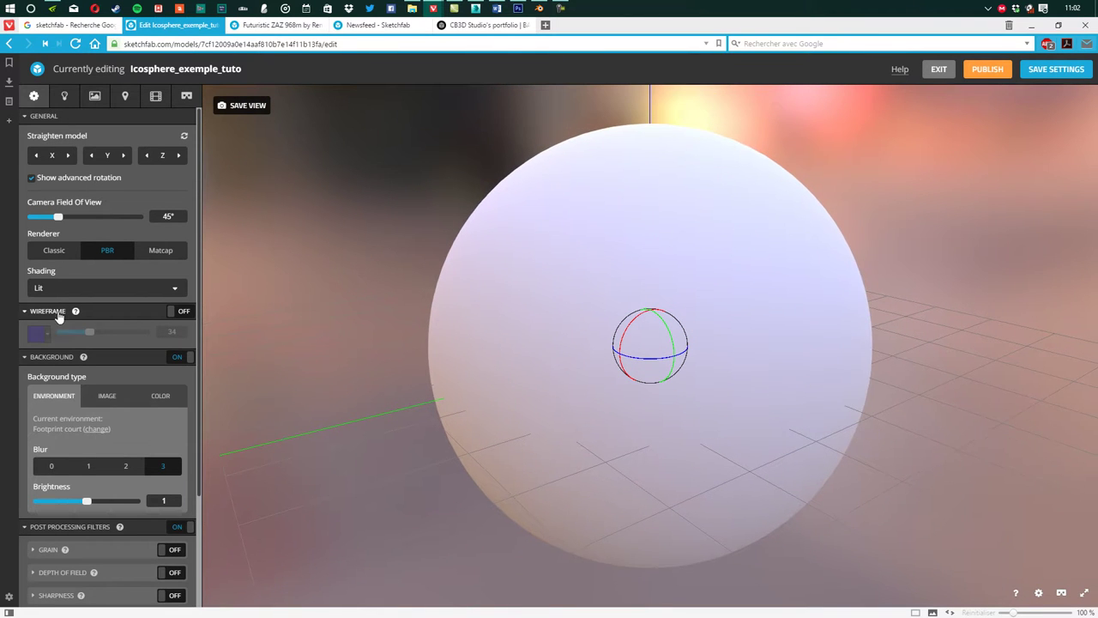
{"action": "left_click", "coordinate": [27, 311]}
{"action": "left_click", "coordinate": [26, 118]}
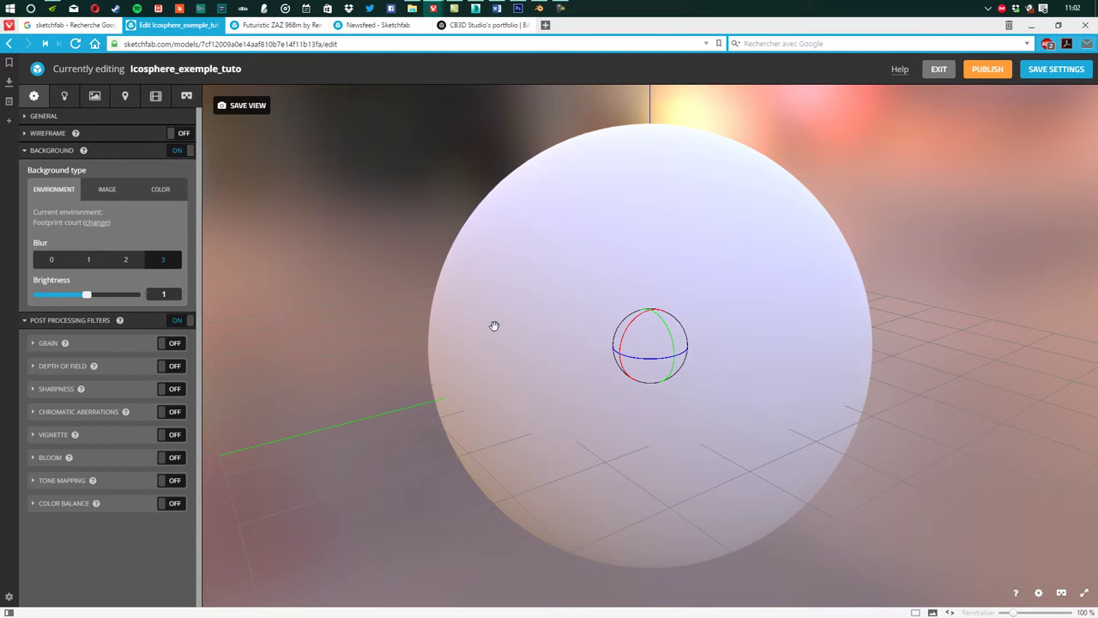
- Try environment background blur levels 0, 1 and 2 and return the blur to 3
{"action": "left_click_drag", "start_coordinate": [488, 329], "coordinate": [430, 341]}
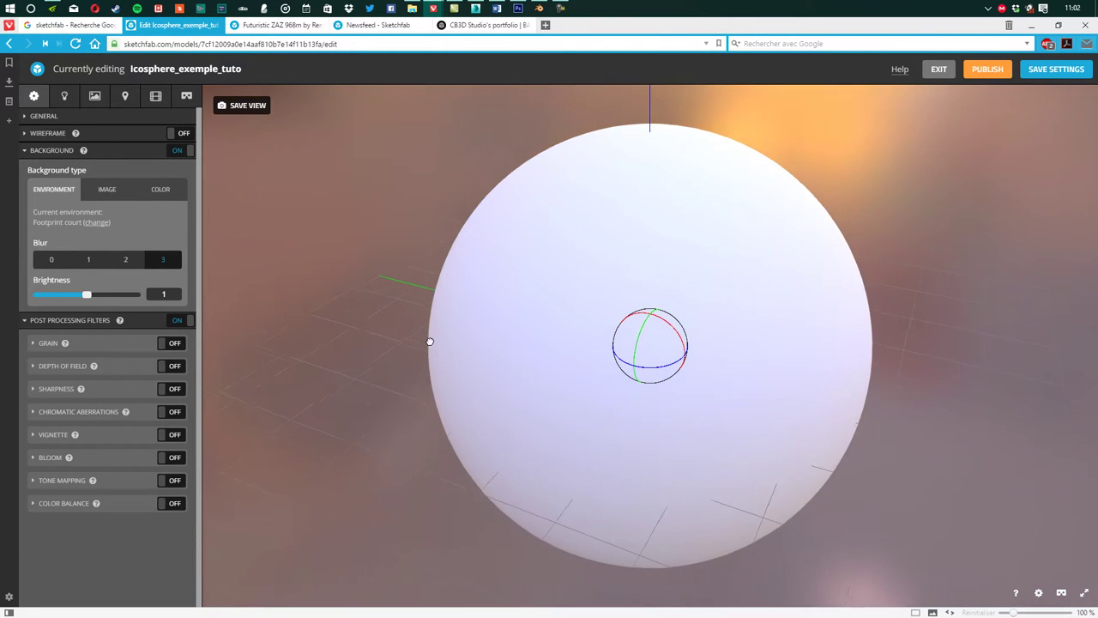
{"action": "left_click_drag", "start_coordinate": [440, 328], "coordinate": [354, 327]}
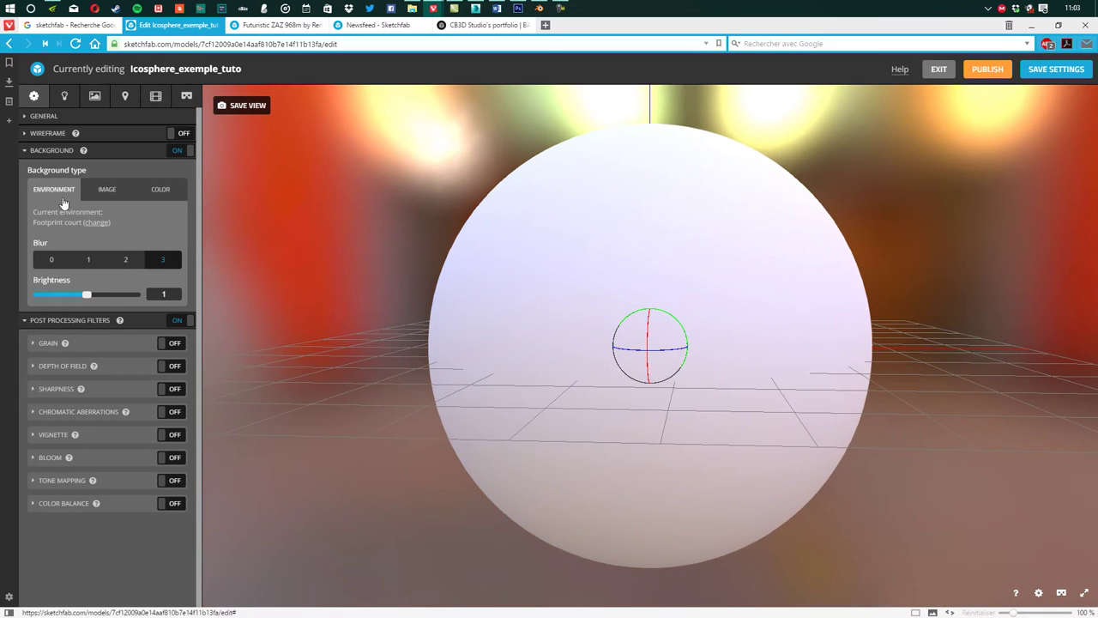
{"action": "left_click_drag", "start_coordinate": [464, 317], "coordinate": [510, 311]}
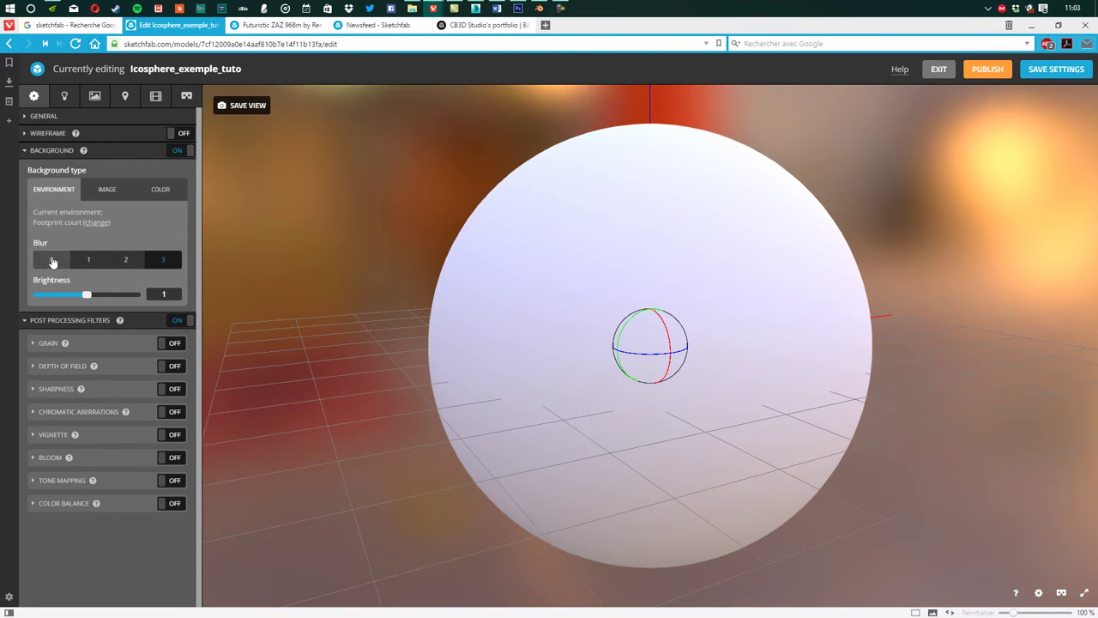
{"action": "left_click", "coordinate": [52, 259]}
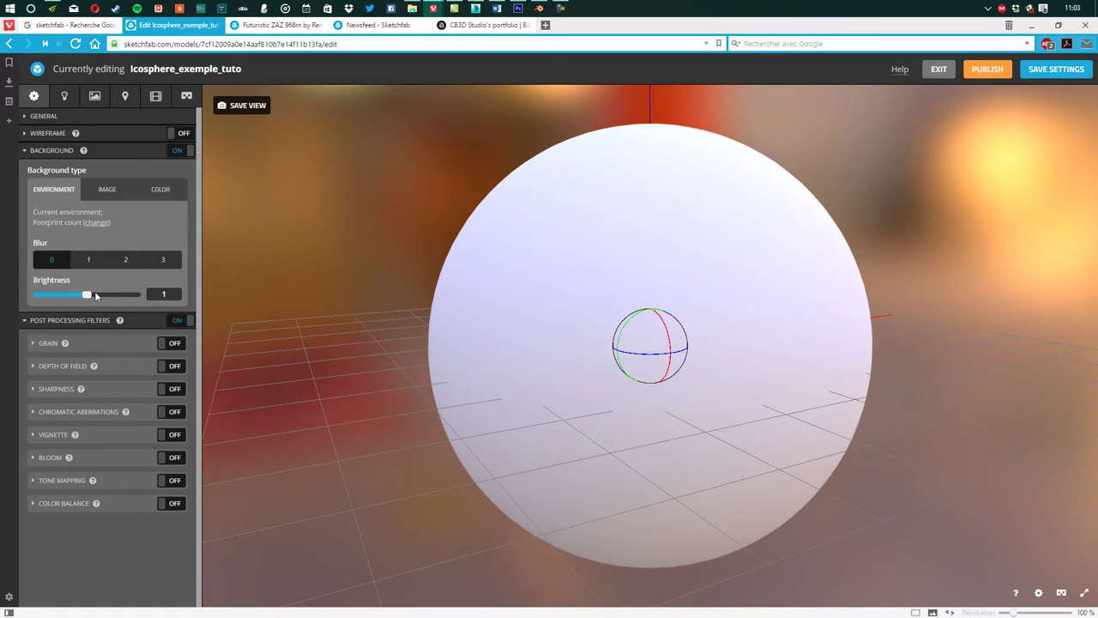
{"action": "left_click_drag", "start_coordinate": [483, 303], "coordinate": [546, 288]}
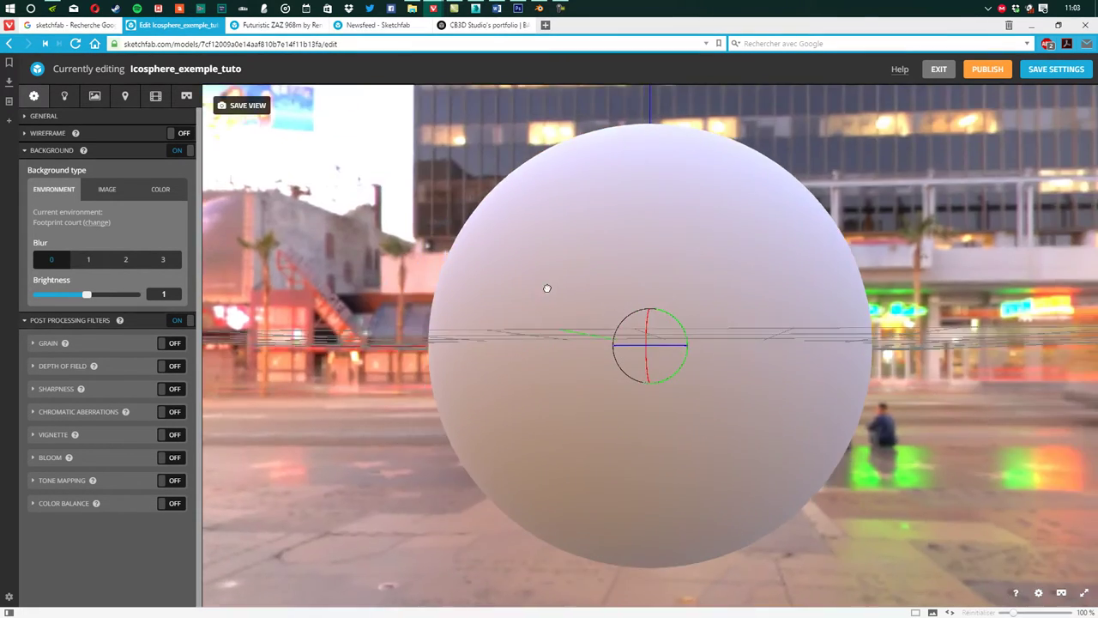
{"action": "left_click", "coordinate": [103, 261]}
{"action": "left_click", "coordinate": [126, 260]}
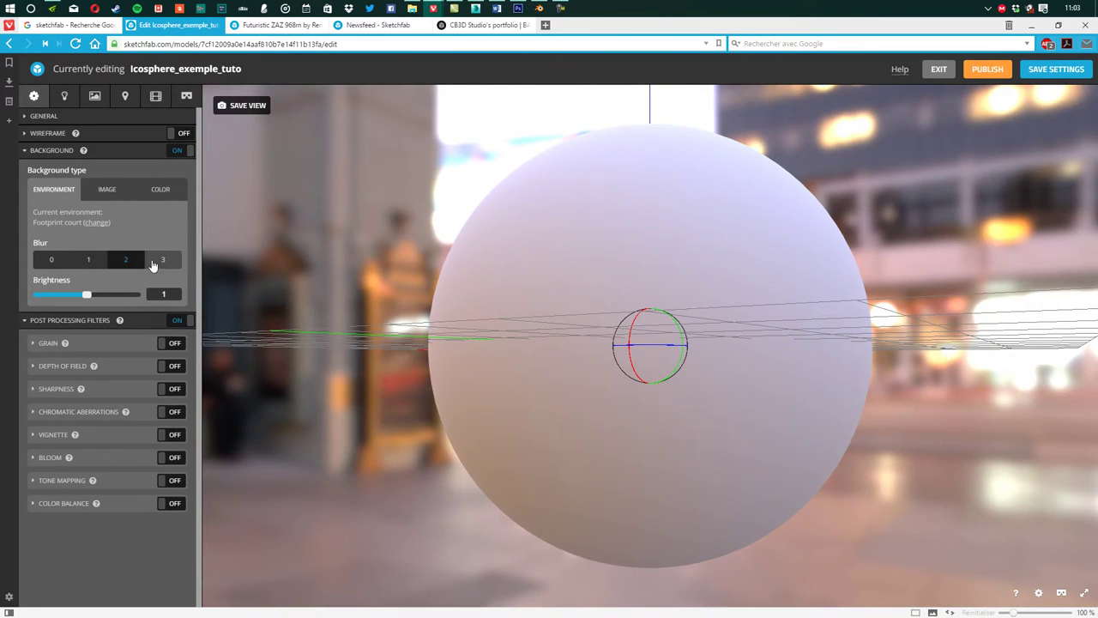
{"action": "left_click", "coordinate": [152, 260]}
{"action": "left_click_drag", "start_coordinate": [346, 297], "coordinate": [150, 317]}
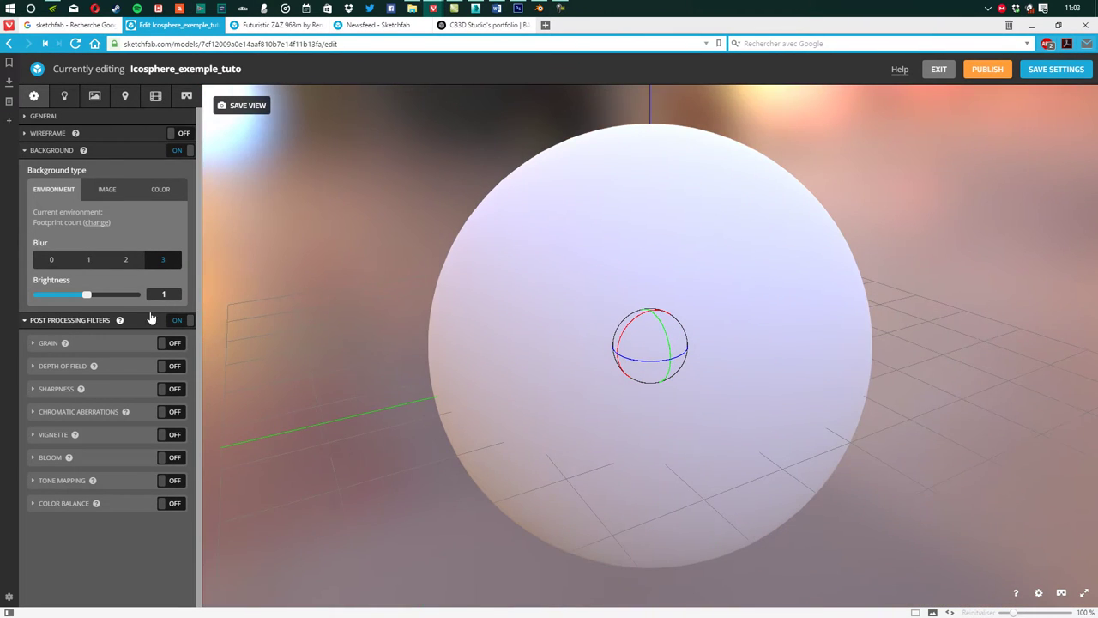
- Lower the environment background's brightness to 0.59
{"action": "left_click_drag", "start_coordinate": [297, 326], "coordinate": [66, 295]}
{"action": "left_click_drag", "start_coordinate": [268, 297], "coordinate": [221, 302]}
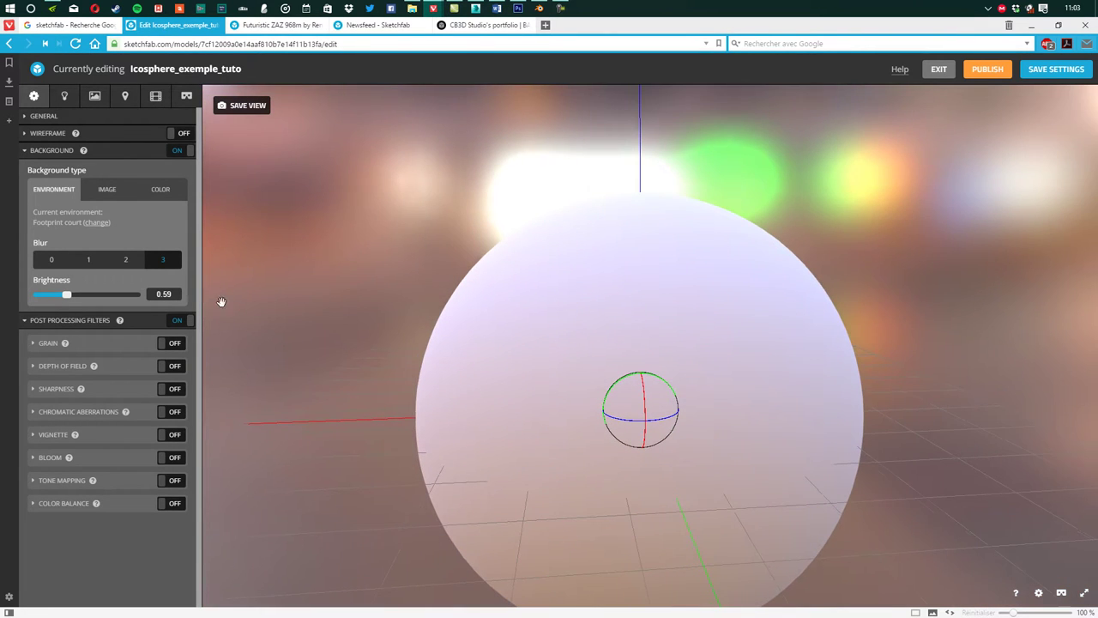
- Try the blue and the light grey back.jpg files as background images, opening and cancelling the background image import in between
{"action": "left_click", "coordinate": [106, 190]}
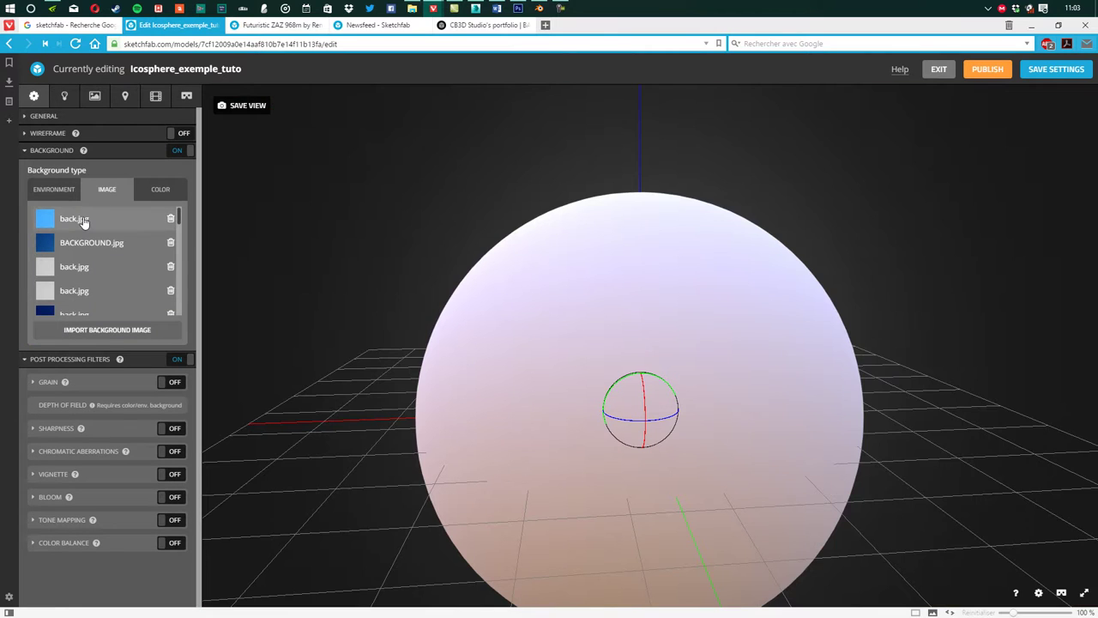
{"action": "left_click", "coordinate": [83, 221]}
{"action": "left_click_drag", "start_coordinate": [415, 303], "coordinate": [443, 371]}
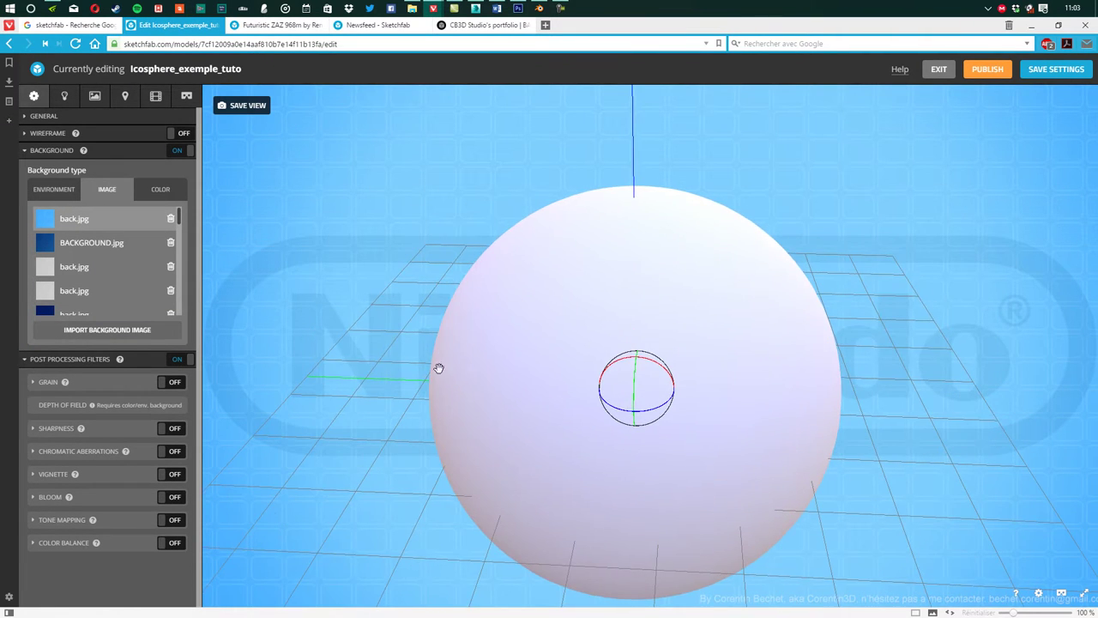
{"action": "left_click", "coordinate": [130, 331]}
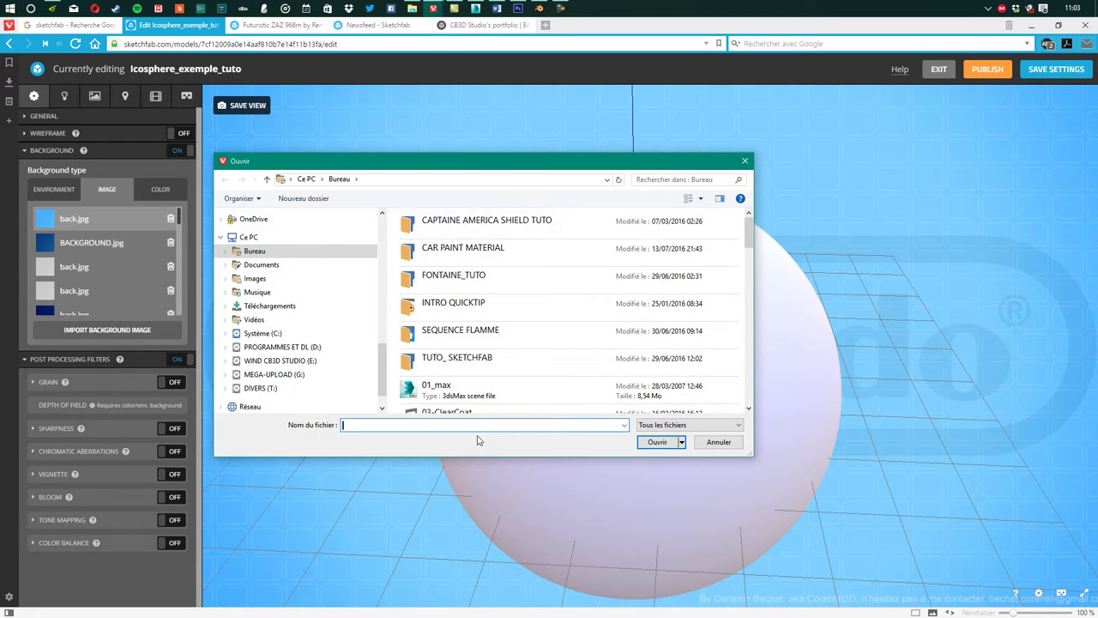
{"action": "left_click", "coordinate": [718, 442]}
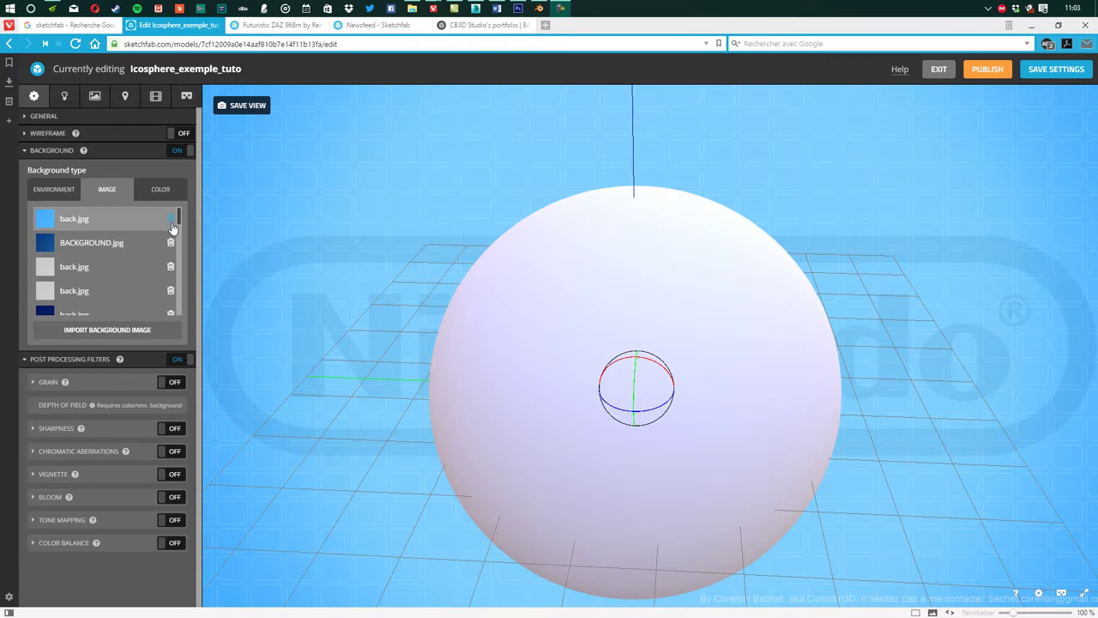
{"action": "left_click", "coordinate": [98, 292]}
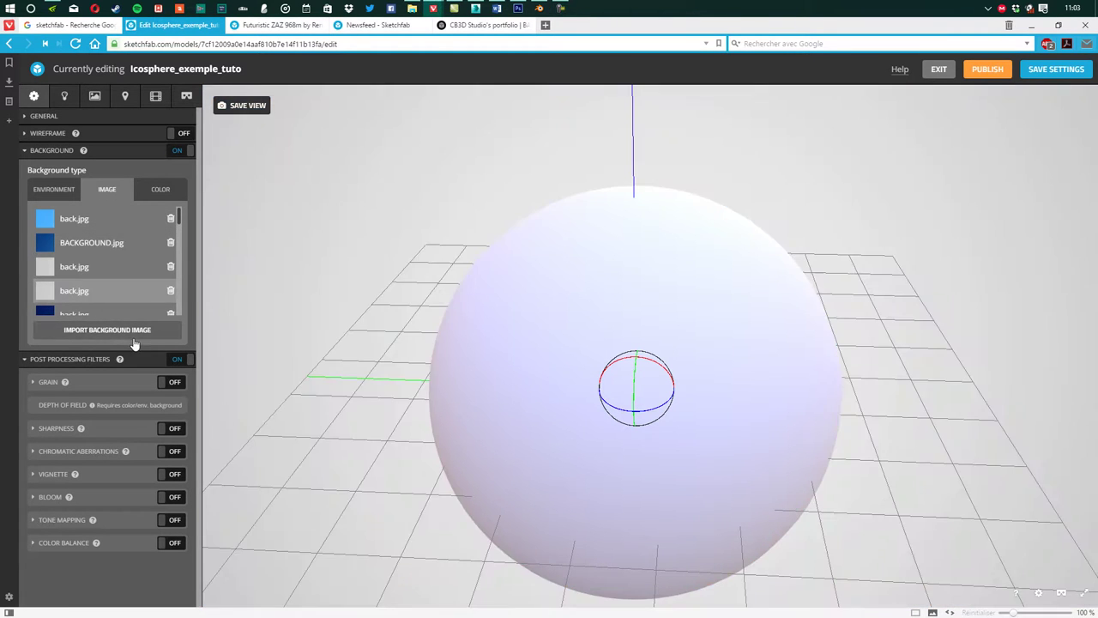
{"action": "left_click_drag", "start_coordinate": [460, 337], "coordinate": [634, 309]}
- Try plain colours as the scene background and switch the background type back to Environment
{"action": "left_click", "coordinate": [158, 191]}
{"action": "left_click_drag", "start_coordinate": [114, 236], "coordinate": [34, 261]}
{"action": "left_click_drag", "start_coordinate": [26, 280], "coordinate": [16, 285]}
{"action": "left_click", "coordinate": [122, 350]}
{"action": "left_click_drag", "start_coordinate": [373, 299], "coordinate": [127, 346]}
{"action": "left_click", "coordinate": [54, 190]}
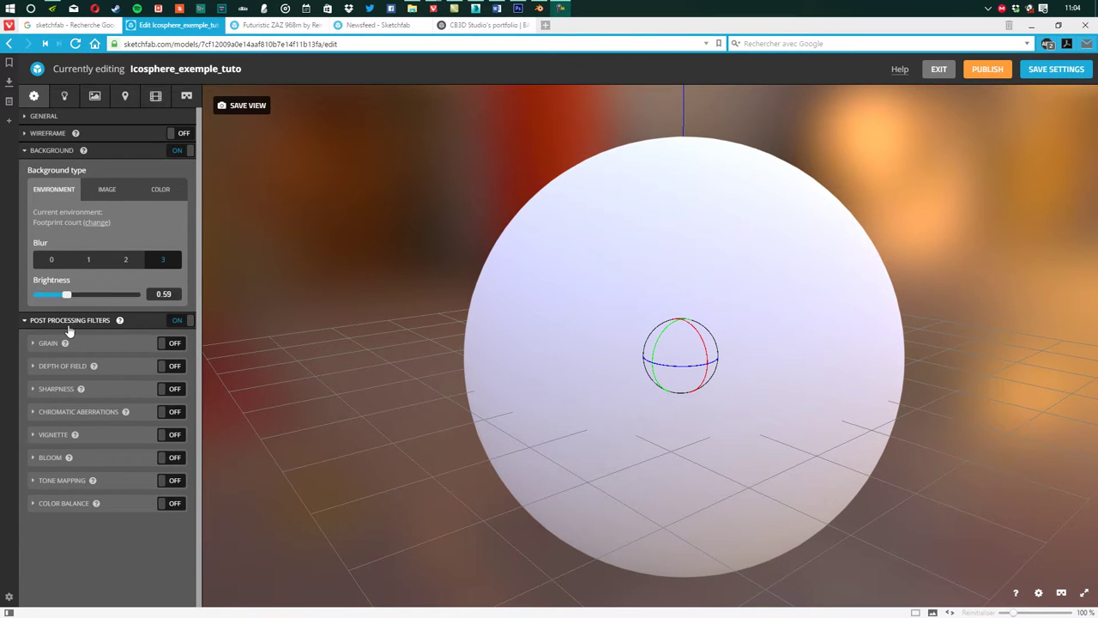
- Switch the post processing filters off and back on
{"action": "left_click_drag", "start_coordinate": [529, 407], "coordinate": [289, 386]}
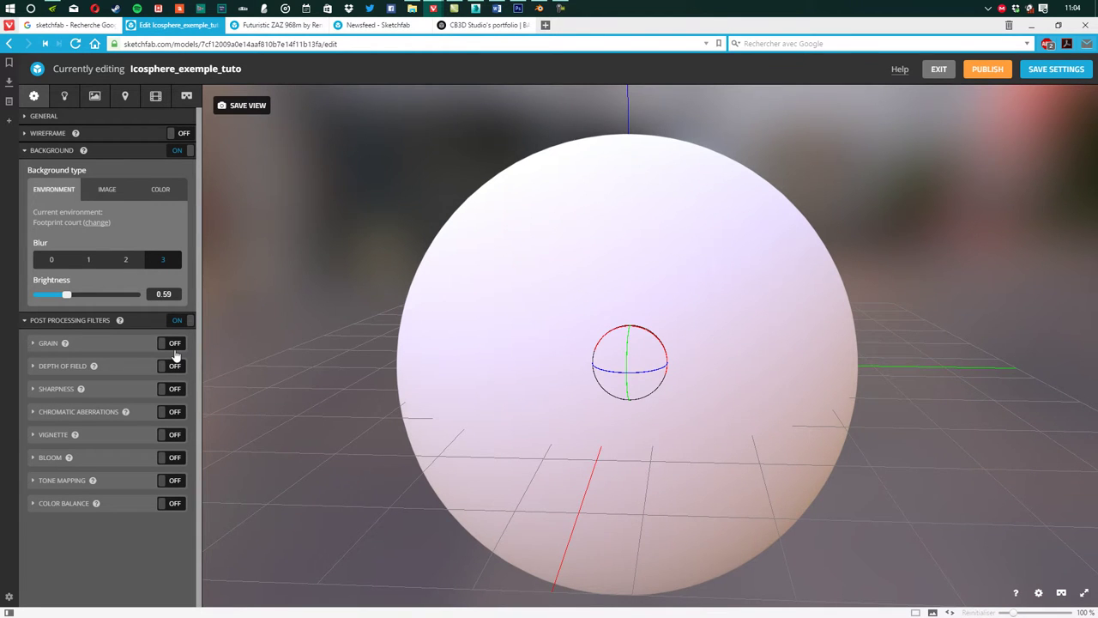
{"action": "left_click_drag", "start_coordinate": [341, 414], "coordinate": [355, 414]}
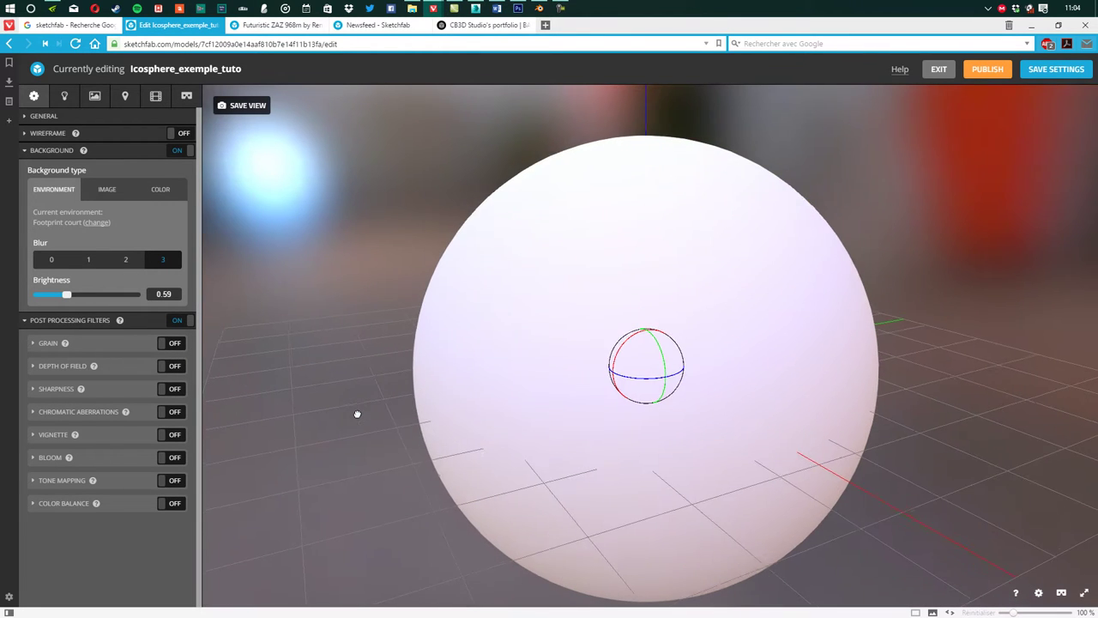
{"action": "left_click", "coordinate": [178, 321]}
{"action": "left_click", "coordinate": [178, 322]}
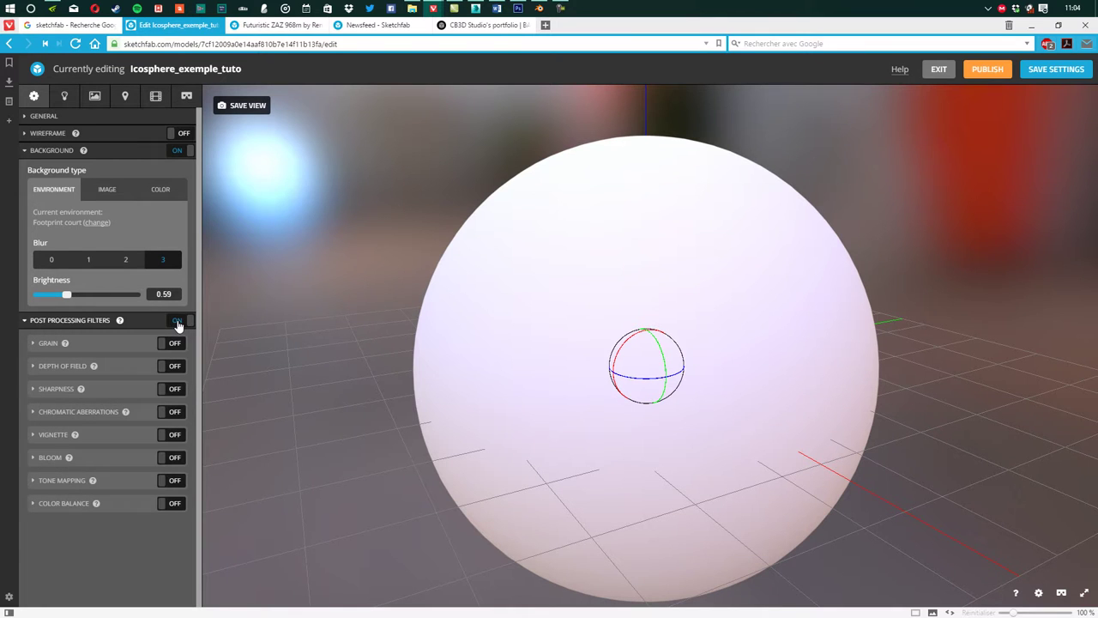
- Enable the Grain post processing filter, set its amount to 15 and inspect the effect around the sphere
{"action": "left_click", "coordinate": [34, 343]}
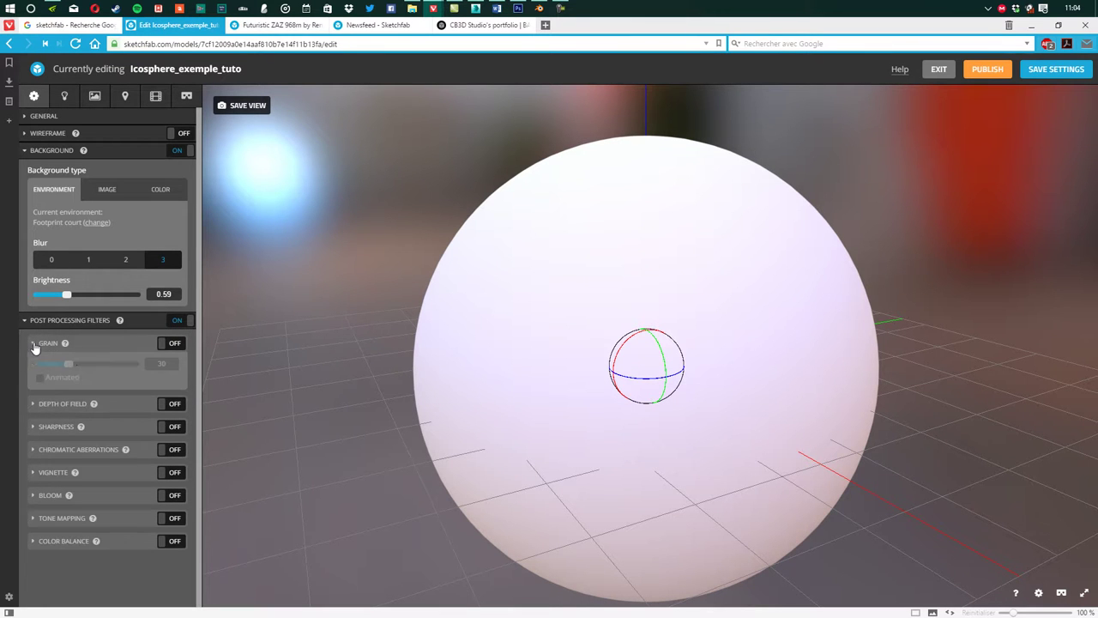
{"action": "left_click", "coordinate": [172, 344]}
{"action": "left_click_drag", "start_coordinate": [240, 360], "coordinate": [269, 402]}
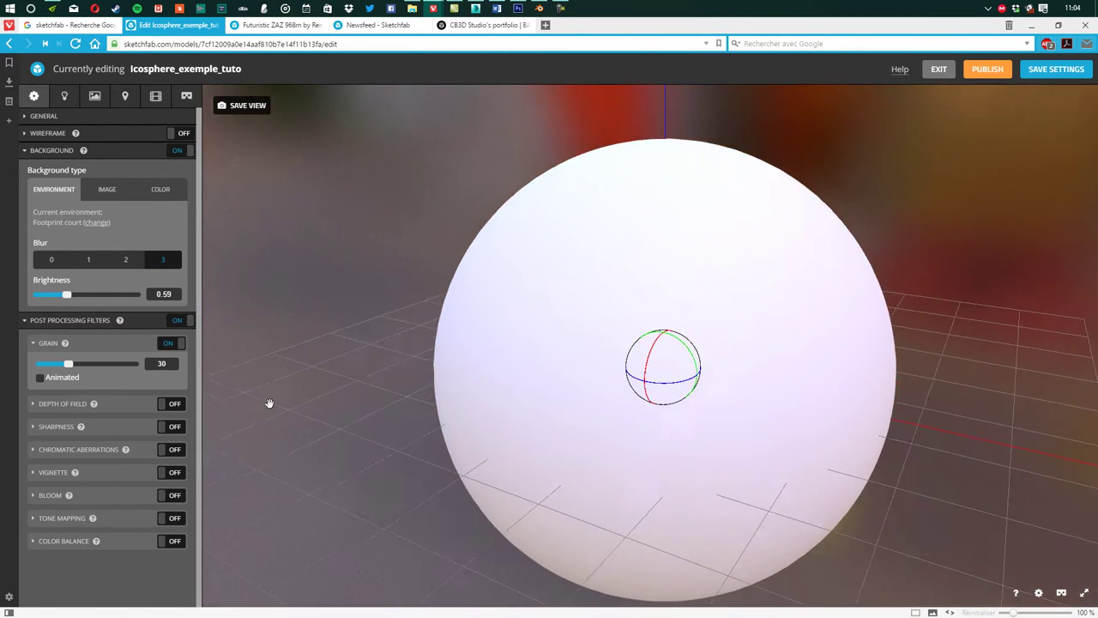
{"action": "double_click", "coordinate": [176, 364]}
{"action": "type", "text": "15"}
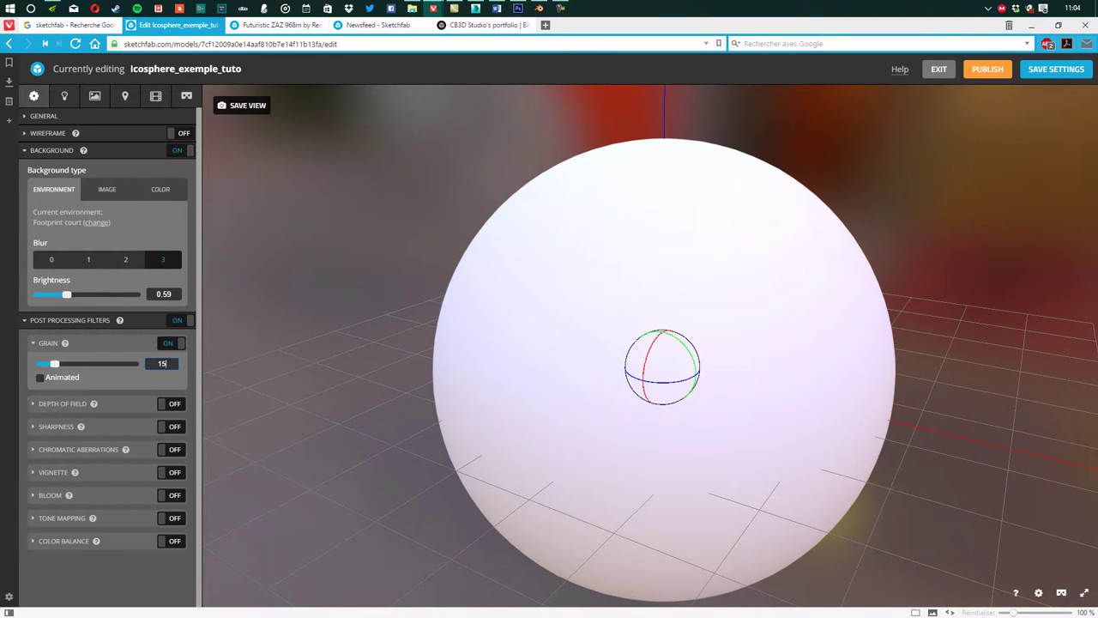
{"action": "left_click_drag", "start_coordinate": [417, 331], "coordinate": [458, 332]}
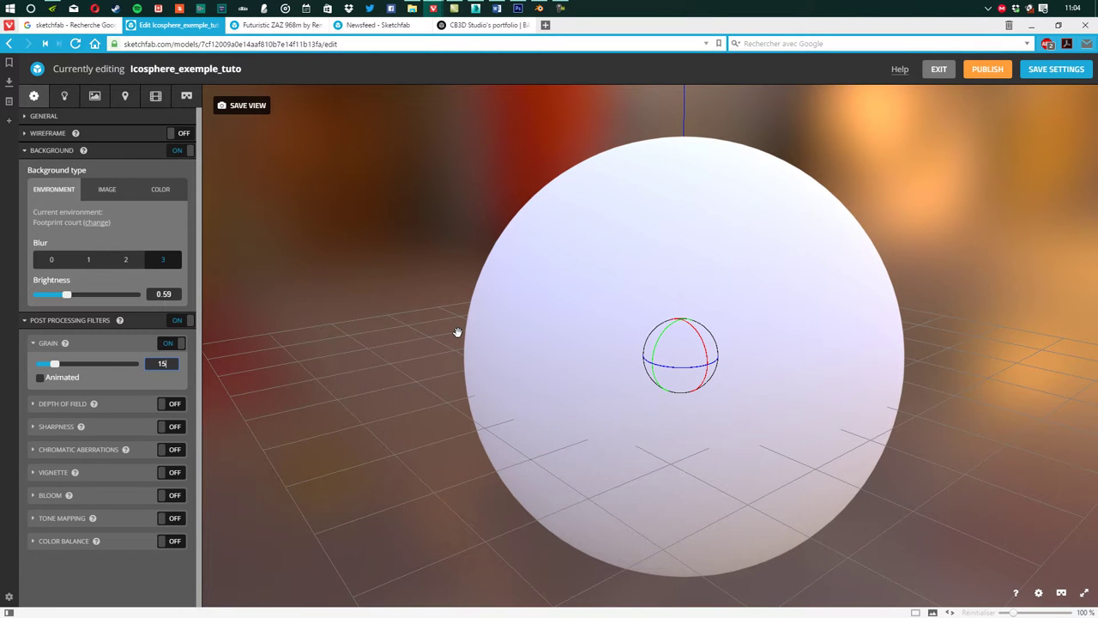
{"action": "left_click_drag", "start_coordinate": [421, 331], "coordinate": [374, 384]}
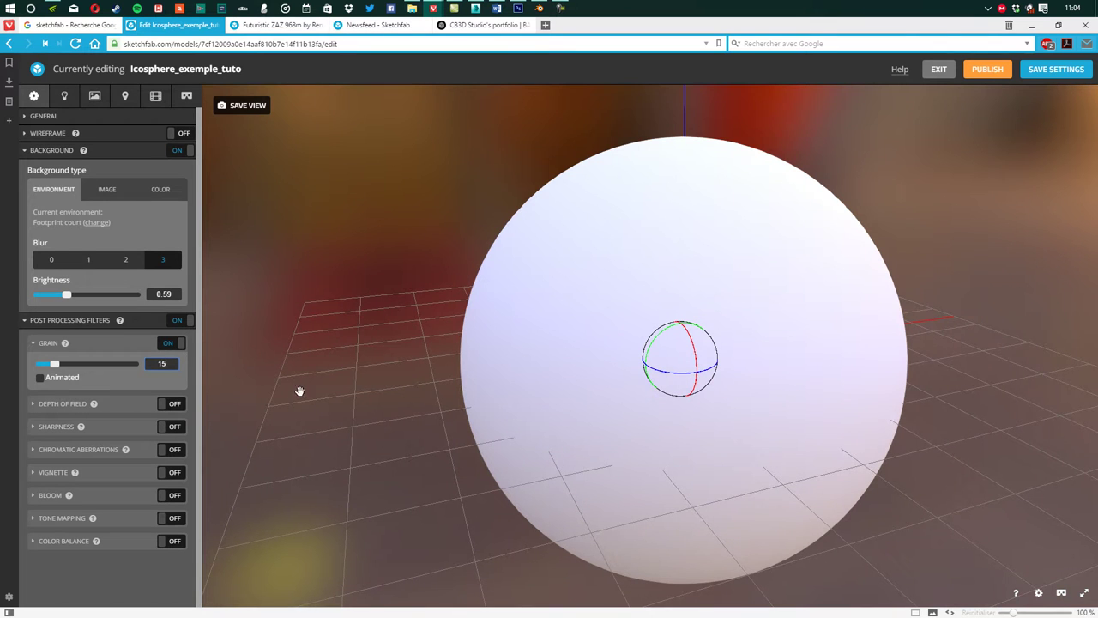
- Try animated grain with the amount raised to 50
{"action": "left_click", "coordinate": [62, 379]}
{"action": "left_click", "coordinate": [154, 363]}
{"action": "type", "text": "50"}
{"action": "key", "text": "Return"}
{"action": "left_click_drag", "start_coordinate": [529, 358], "coordinate": [374, 383]}
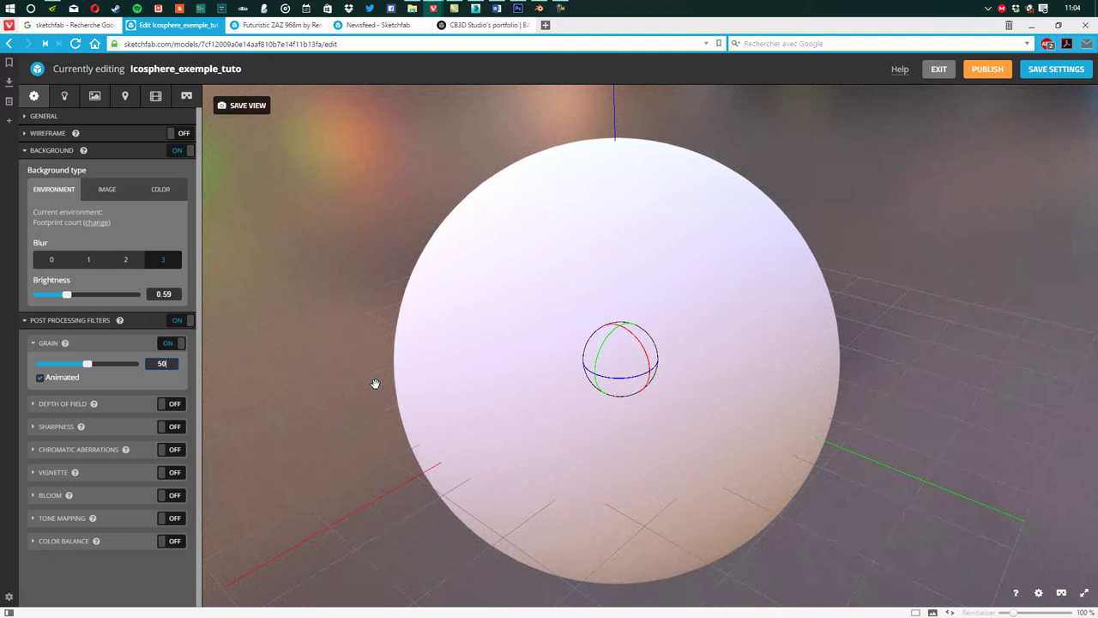
- Set the grain amount to 20 and turn off its animation
{"action": "key", "text": "BackSpace"}
{"action": "key", "text": "BackSpace"}
{"action": "type", "text": "25"}
{"action": "key", "text": "BackSpace"}
{"action": "type", "text": "0"}
{"action": "left_click", "coordinate": [61, 377]}
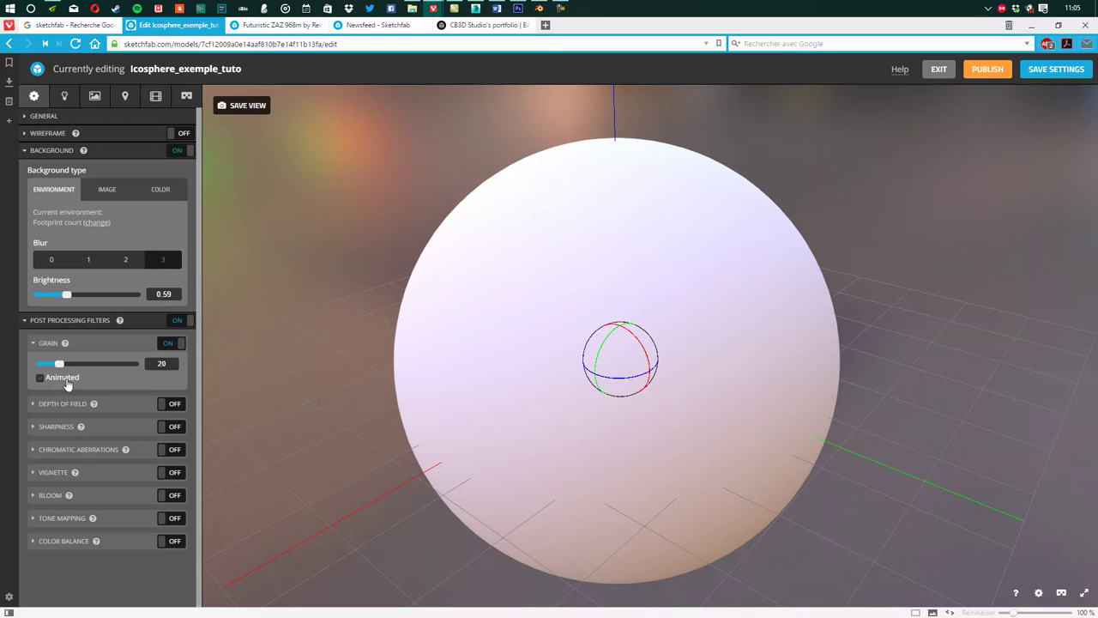
- Try the Depth of Field filter on the scene with its default blur values and turn it off again
{"action": "left_click", "coordinate": [136, 407]}
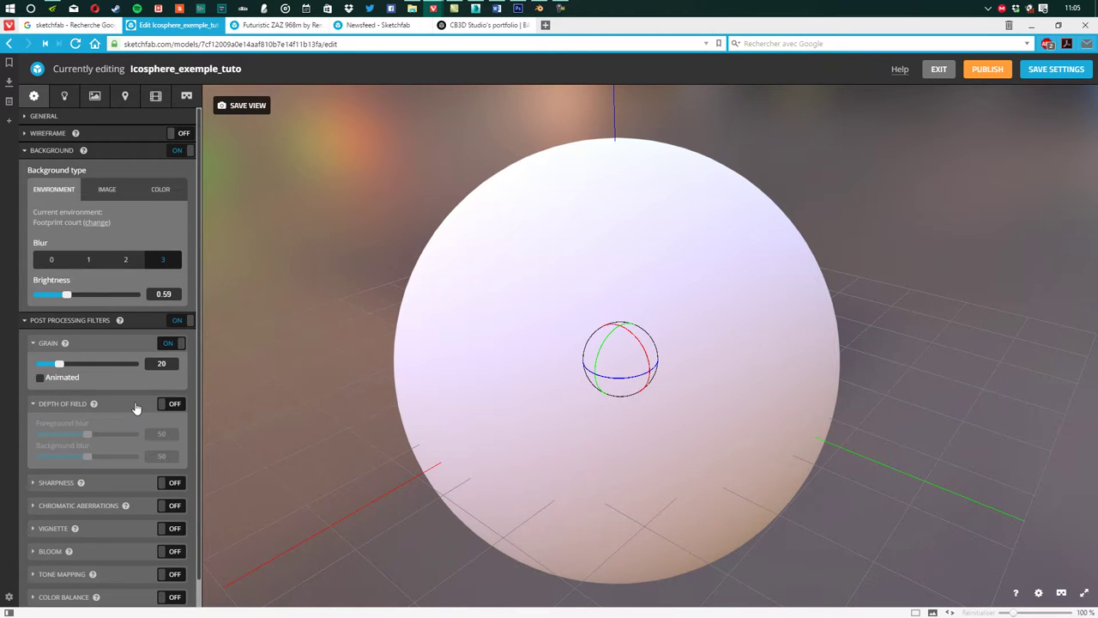
{"action": "left_click", "coordinate": [170, 406]}
{"action": "mouse_move", "coordinate": [375, 412]}
{"action": "left_mouse_down"}
{"action": "mouse_move", "coordinate": [412, 407]}
{"action": "mouse_move", "coordinate": [413, 417]}
{"action": "mouse_move", "coordinate": [392, 420]}
{"action": "left_mouse_up"}
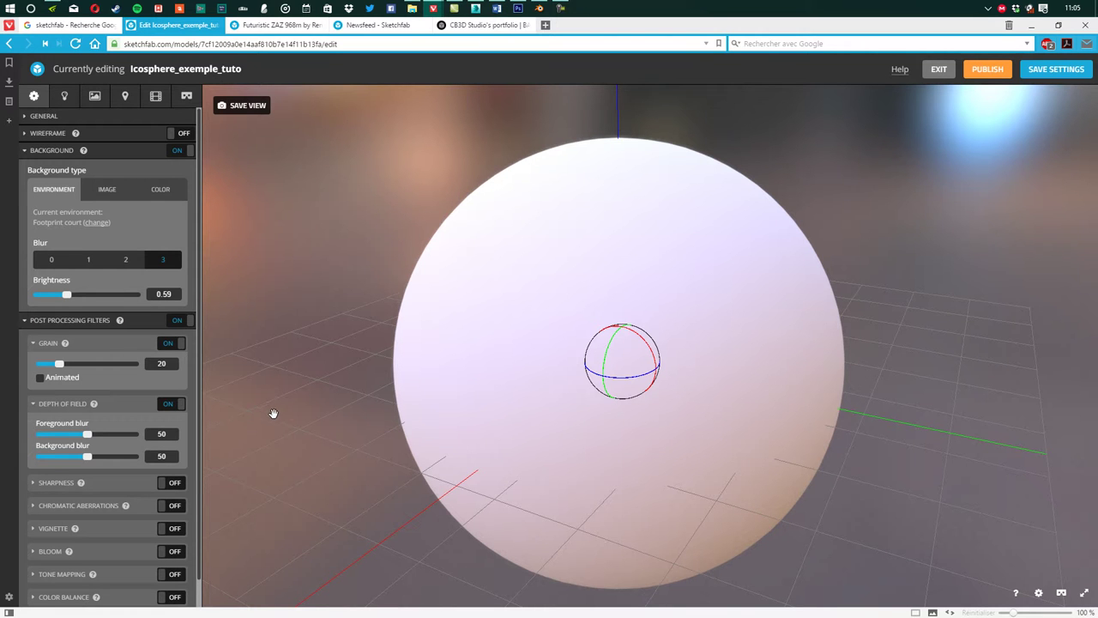
{"action": "scroll", "coordinate": [257, 407], "scroll_direction": "up", "scroll_amount": 2}
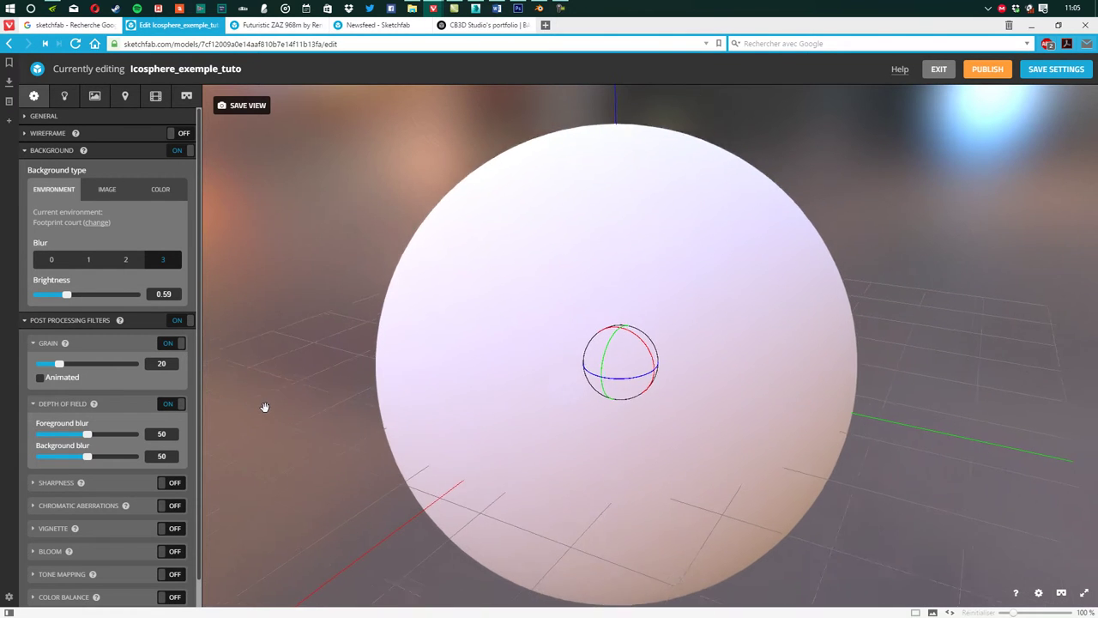
{"action": "scroll", "coordinate": [265, 406], "scroll_direction": "down", "scroll_amount": 1}
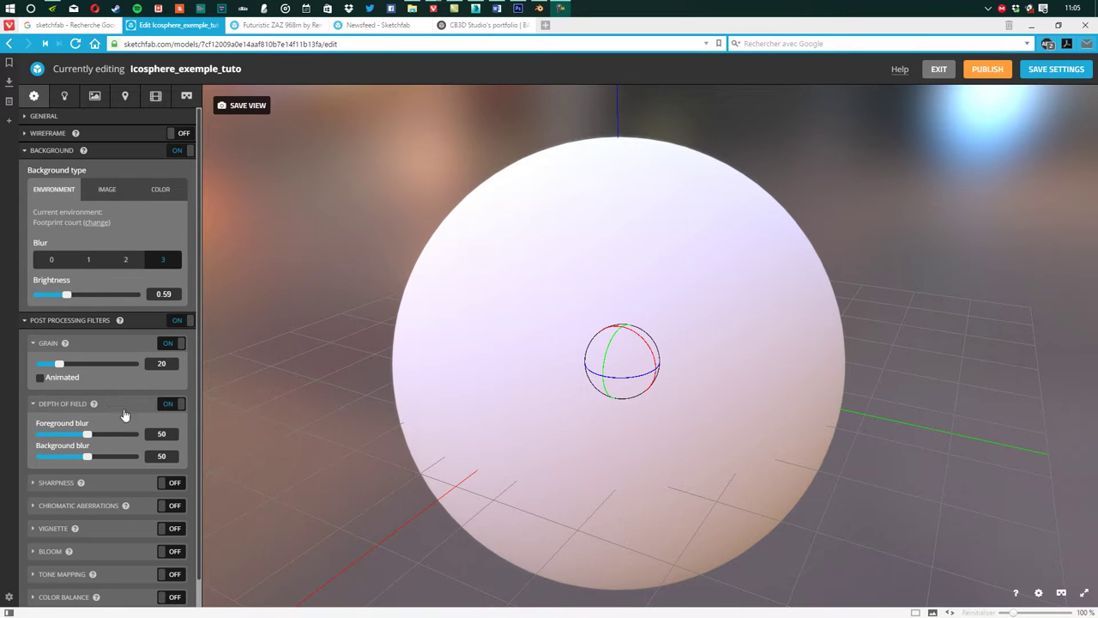
{"action": "left_click", "coordinate": [158, 408]}
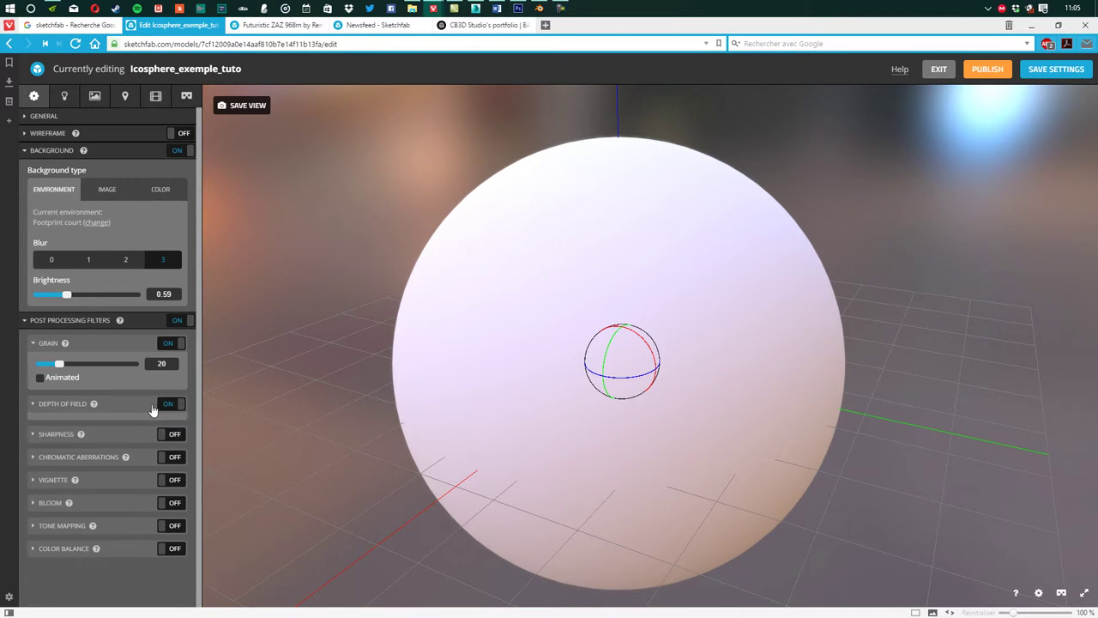
- Enable the Sharpness filter, set it to 100 and inspect the sphere's edges up close
{"action": "left_click", "coordinate": [115, 432]}
{"action": "left_click_drag", "start_coordinate": [475, 499], "coordinate": [533, 495]}
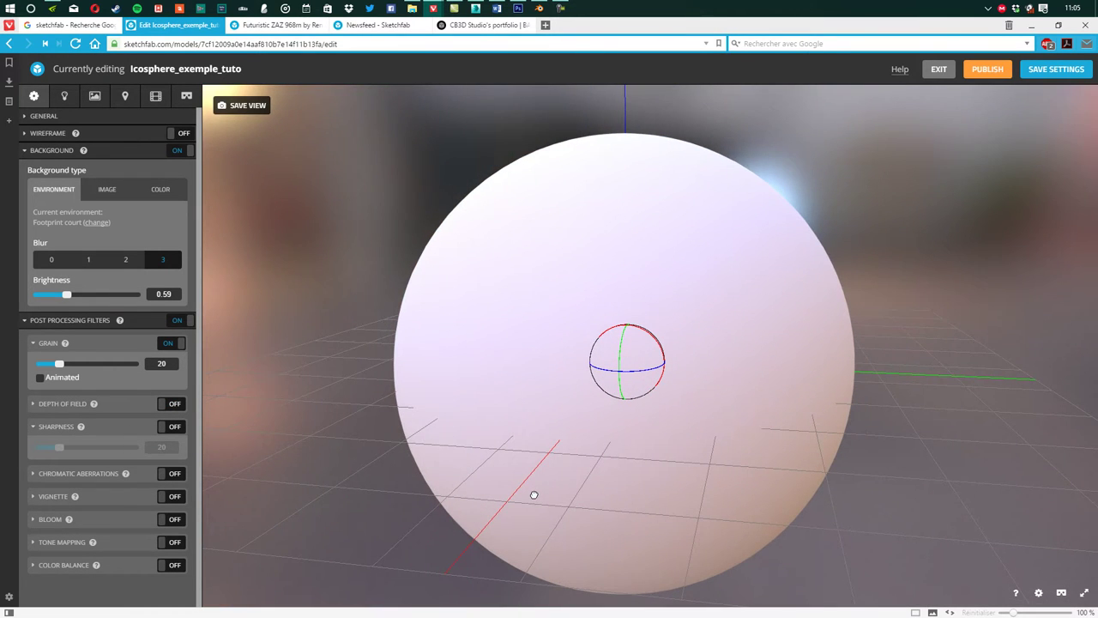
{"action": "left_click", "coordinate": [172, 428]}
{"action": "left_click_drag", "start_coordinate": [383, 441], "coordinate": [361, 455]}
{"action": "left_click", "coordinate": [161, 447]}
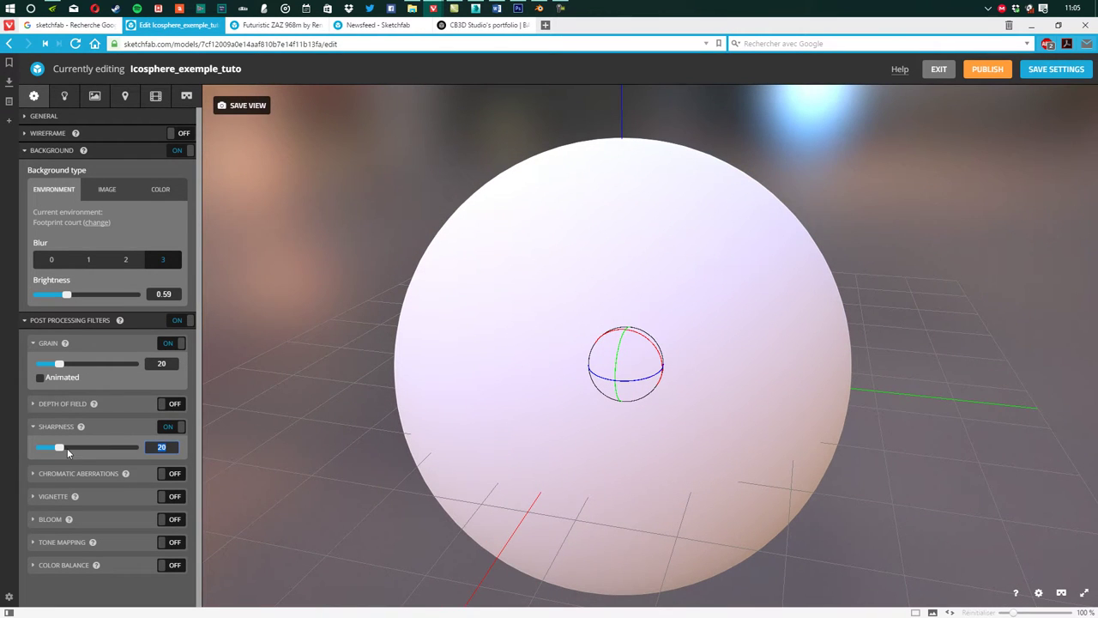
{"action": "type", "text": "100"}
{"action": "key", "text": "Return"}
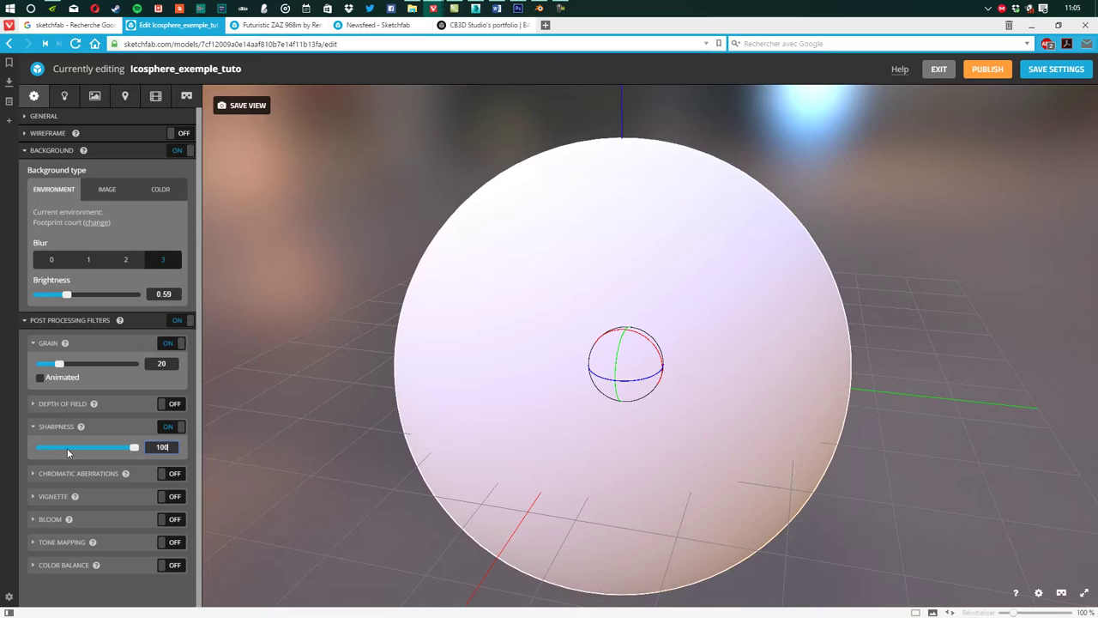
{"action": "left_click_drag", "start_coordinate": [414, 412], "coordinate": [532, 370]}
{"action": "scroll", "coordinate": [530, 387], "scroll_direction": "up", "scroll_amount": 3}
{"action": "scroll", "coordinate": [532, 372], "scroll_direction": "down", "scroll_amount": 3}
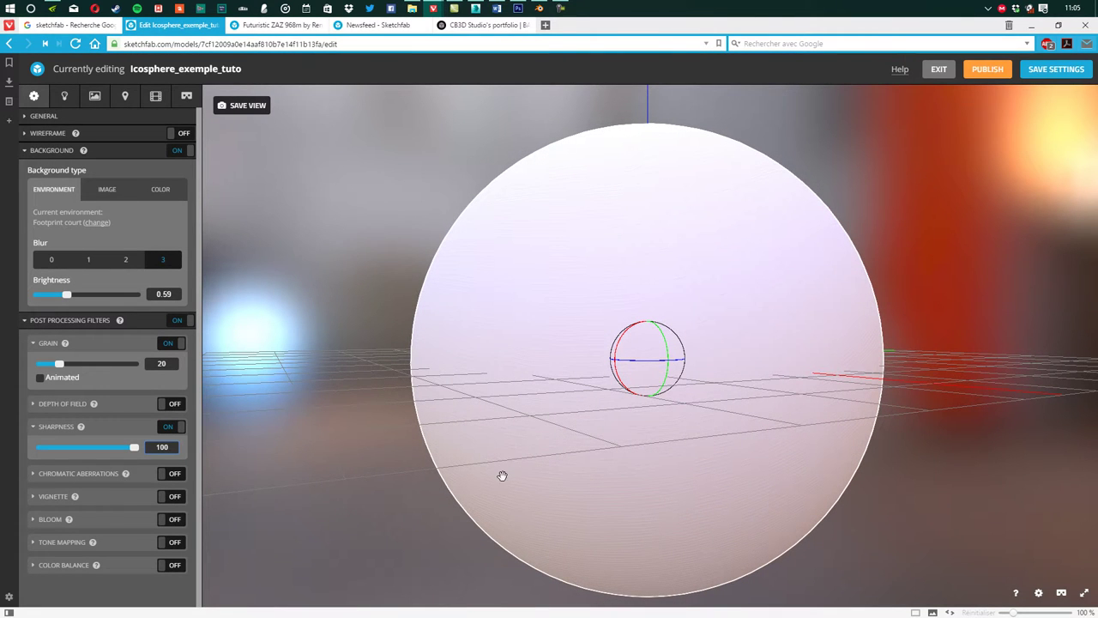
- Turn off the Sharpness filter and collapse its settings, dismissing the CCleaner alert
{"action": "left_click", "coordinate": [174, 447]}
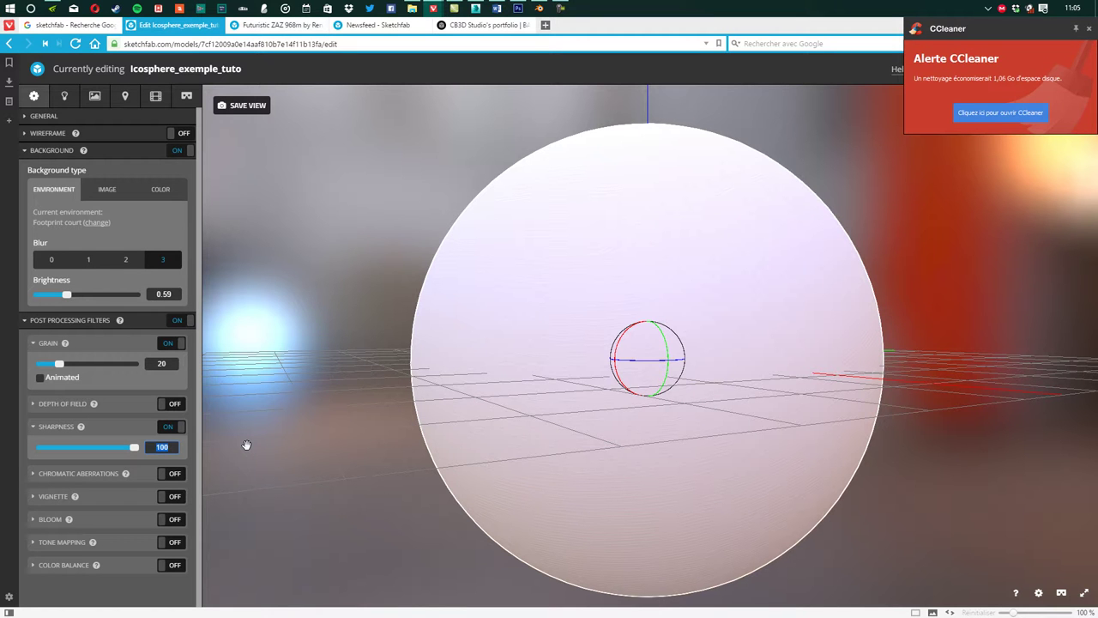
{"action": "left_click", "coordinate": [177, 430]}
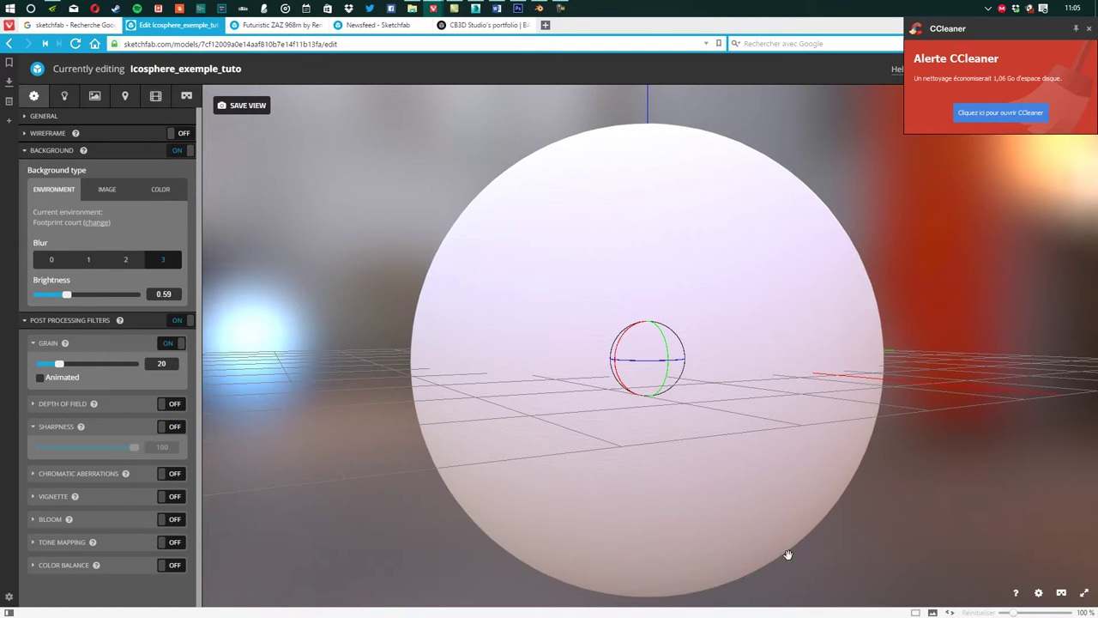
{"action": "left_click", "coordinate": [1088, 31]}
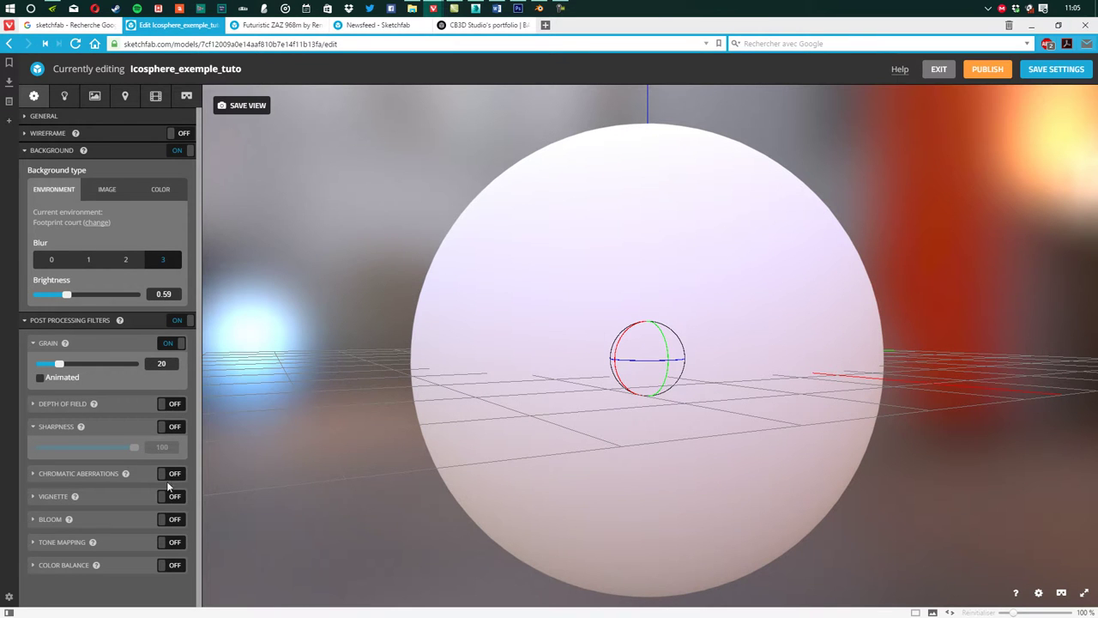
{"action": "left_click", "coordinate": [114, 432]}
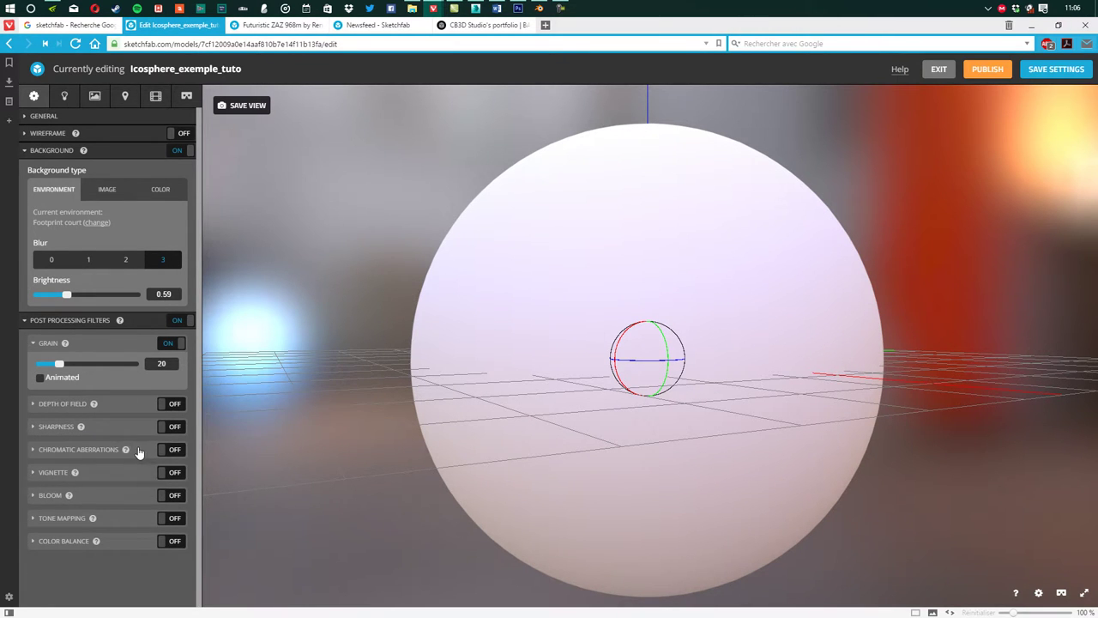
- Enable the Chromatic Aberrations filter, set its amount to 5 and inspect the colour fringes around the sphere
{"action": "left_click", "coordinate": [141, 451]}
{"action": "left_click", "coordinate": [172, 449]}
{"action": "left_click_drag", "start_coordinate": [526, 448], "coordinate": [464, 445]}
{"action": "double_click", "coordinate": [161, 470]}
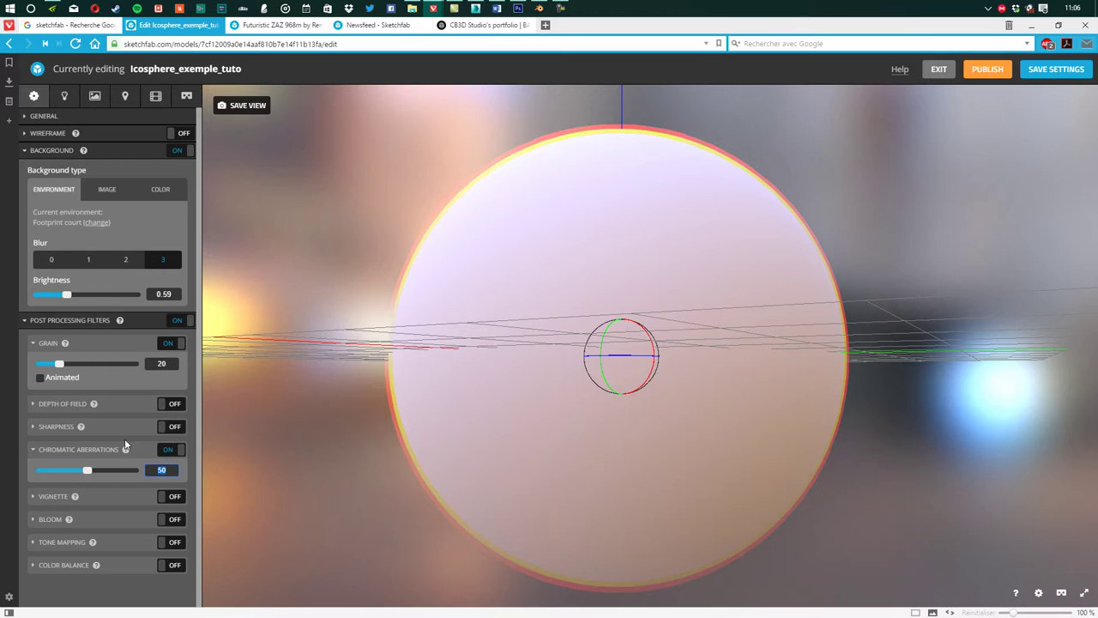
{"action": "left_click_drag", "start_coordinate": [89, 471], "coordinate": [56, 470]}
{"action": "double_click", "coordinate": [160, 469]}
{"action": "type", "text": "5"}
{"action": "left_click_drag", "start_coordinate": [306, 468], "coordinate": [789, 498]}
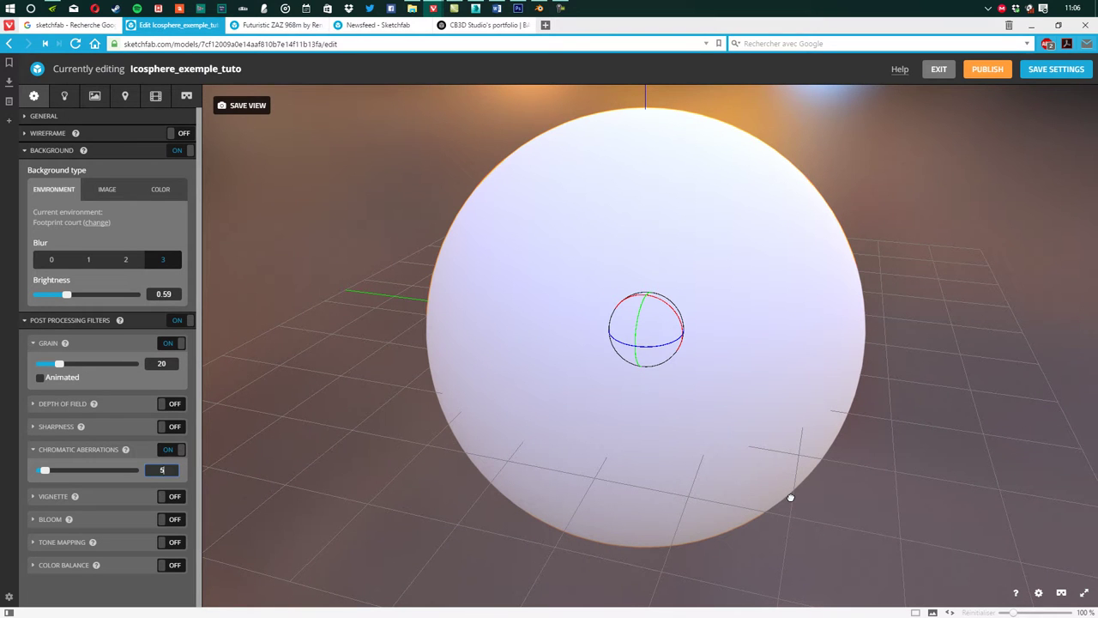
{"action": "left_click_drag", "start_coordinate": [790, 498], "coordinate": [790, 483]}
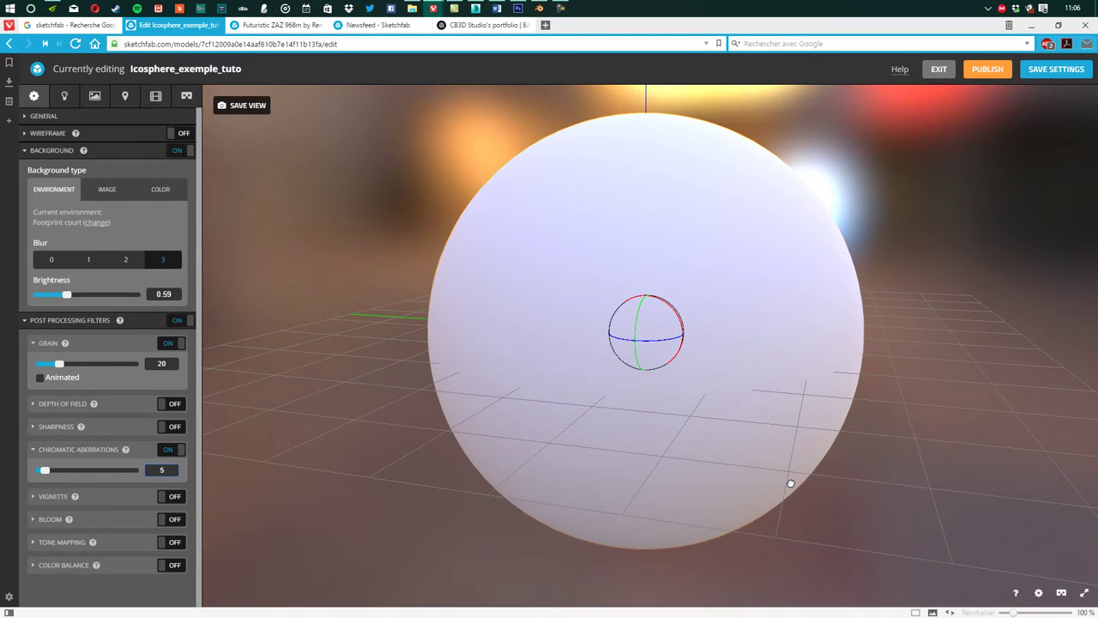
{"action": "left_click_drag", "start_coordinate": [725, 466], "coordinate": [786, 452]}
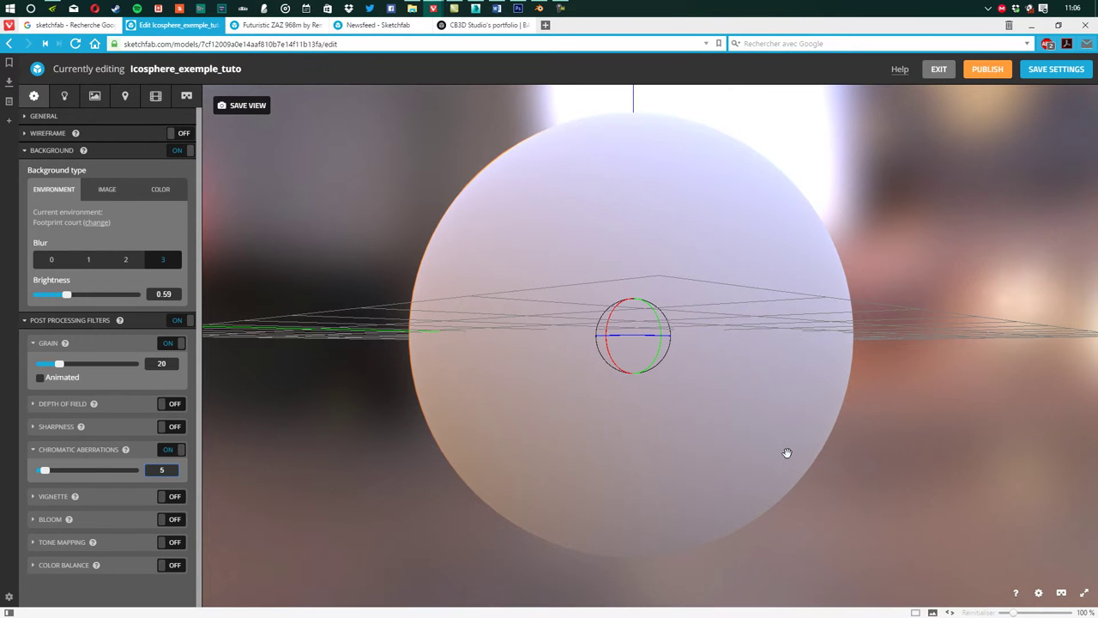
{"action": "double_click", "coordinate": [161, 470]}
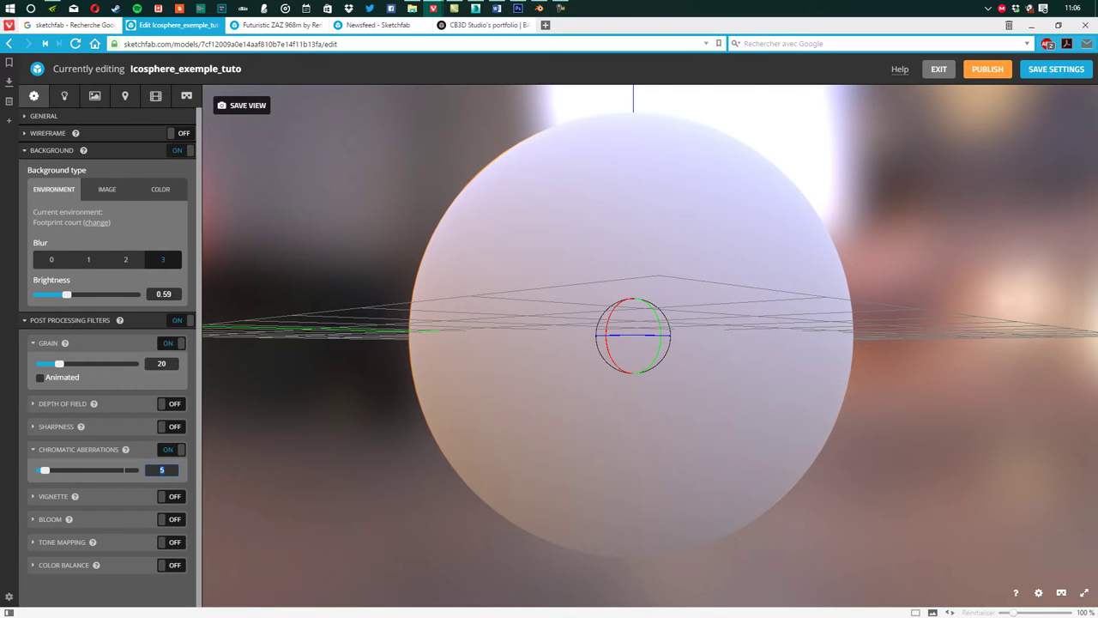
- Enable the Vignette filter, set its amount to 51 and hardness to 75, and inspect the darkened view edges
{"action": "left_click", "coordinate": [125, 497]}
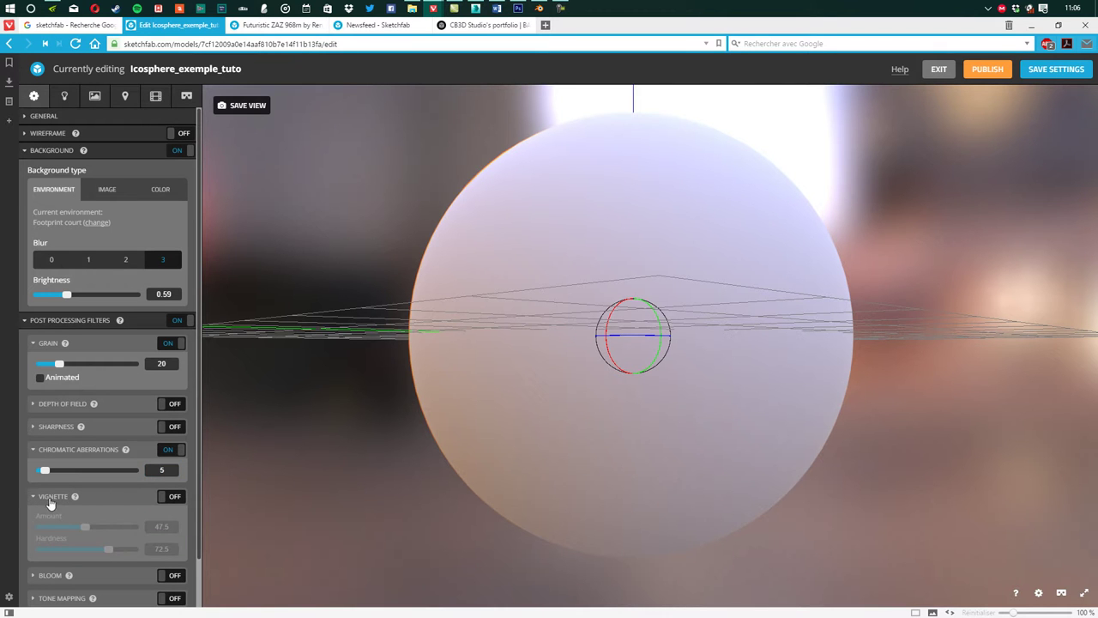
{"action": "left_click", "coordinate": [159, 500]}
{"action": "left_click_drag", "start_coordinate": [576, 370], "coordinate": [430, 400]}
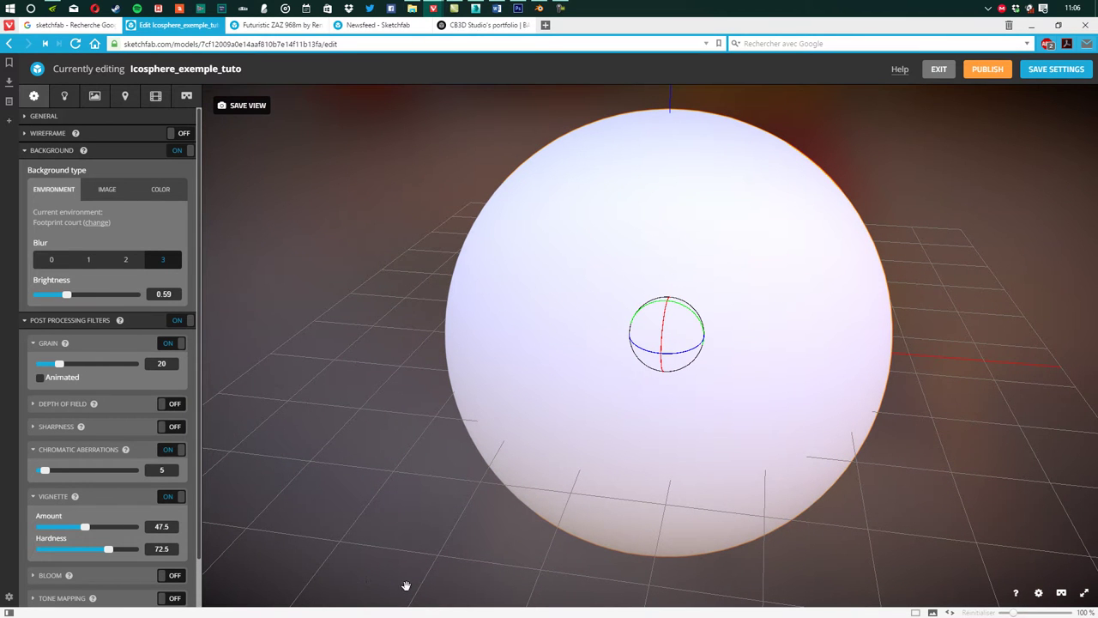
{"action": "left_click_drag", "start_coordinate": [689, 346], "coordinate": [662, 358]}
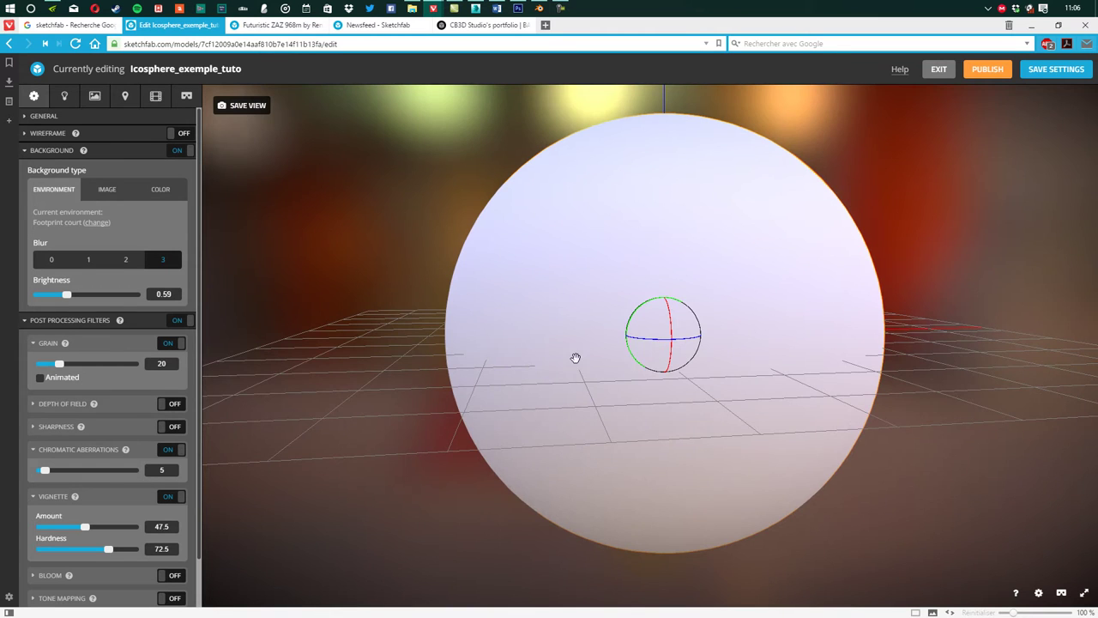
{"action": "left_click_drag", "start_coordinate": [575, 357], "coordinate": [549, 375]}
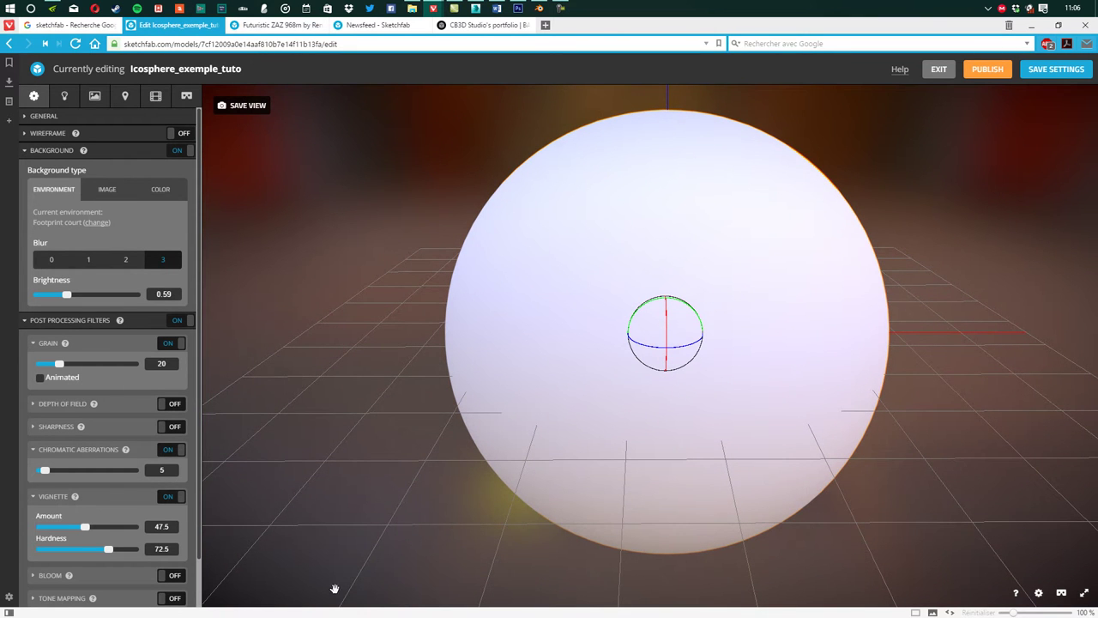
{"action": "left_click_drag", "start_coordinate": [84, 526], "coordinate": [114, 549]}
{"action": "left_click_drag", "start_coordinate": [644, 460], "coordinate": [574, 444]}
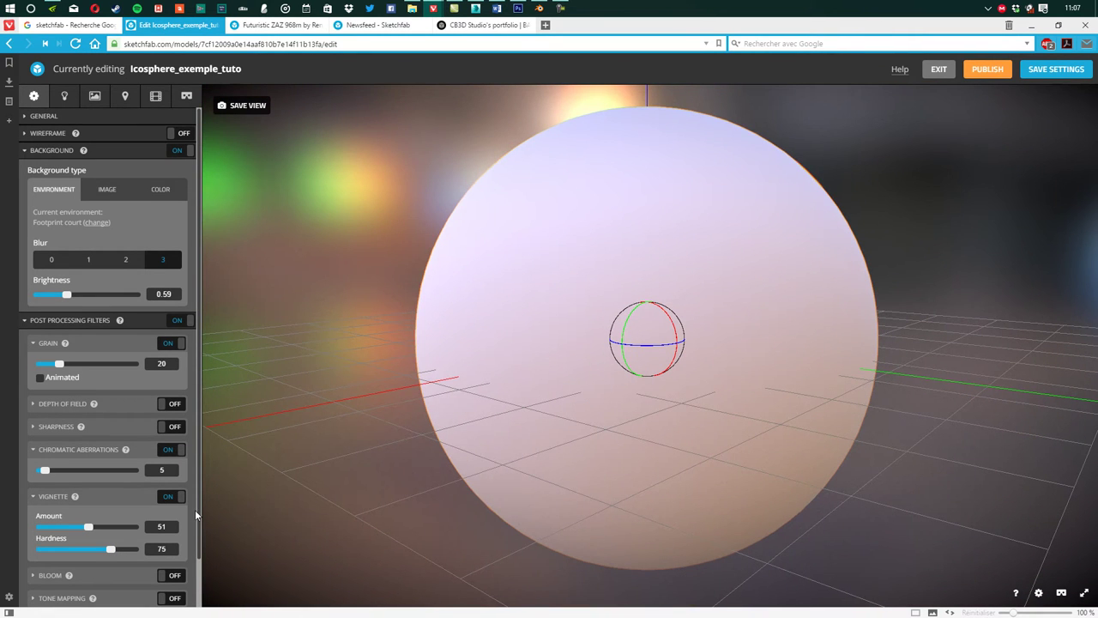
- Enable the Bloom filter with its default values and inspect the glow around the sphere from several angles
{"action": "scroll", "coordinate": [153, 484], "scroll_direction": "down", "scroll_amount": 1}
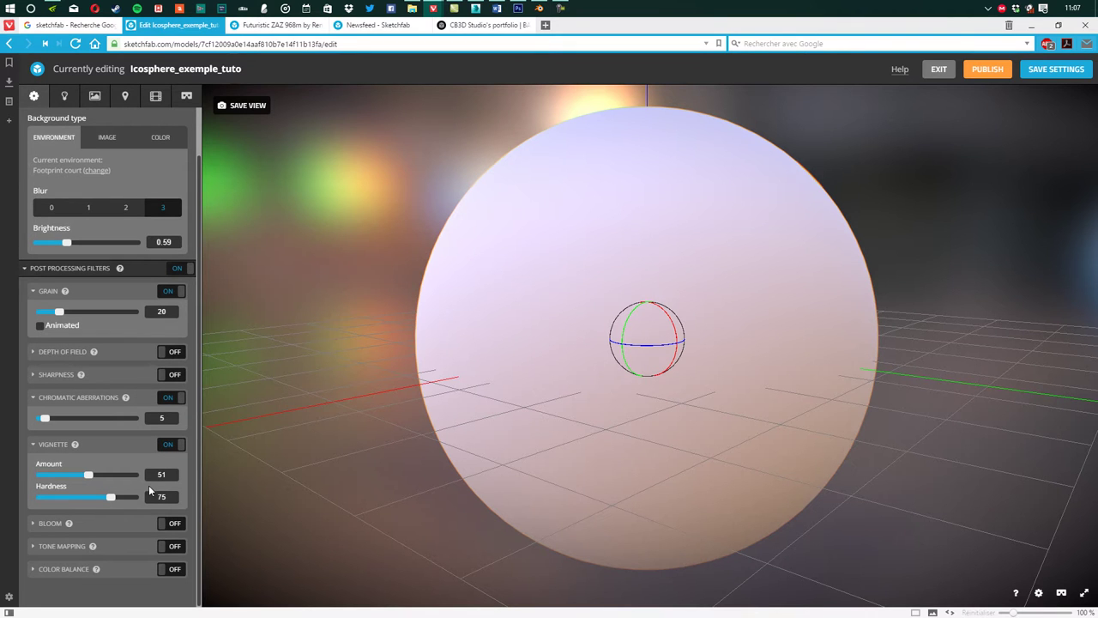
{"action": "left_click", "coordinate": [122, 530]}
{"action": "scroll", "coordinate": [163, 506], "scroll_direction": "down", "scroll_amount": 2}
{"action": "left_click", "coordinate": [174, 445]}
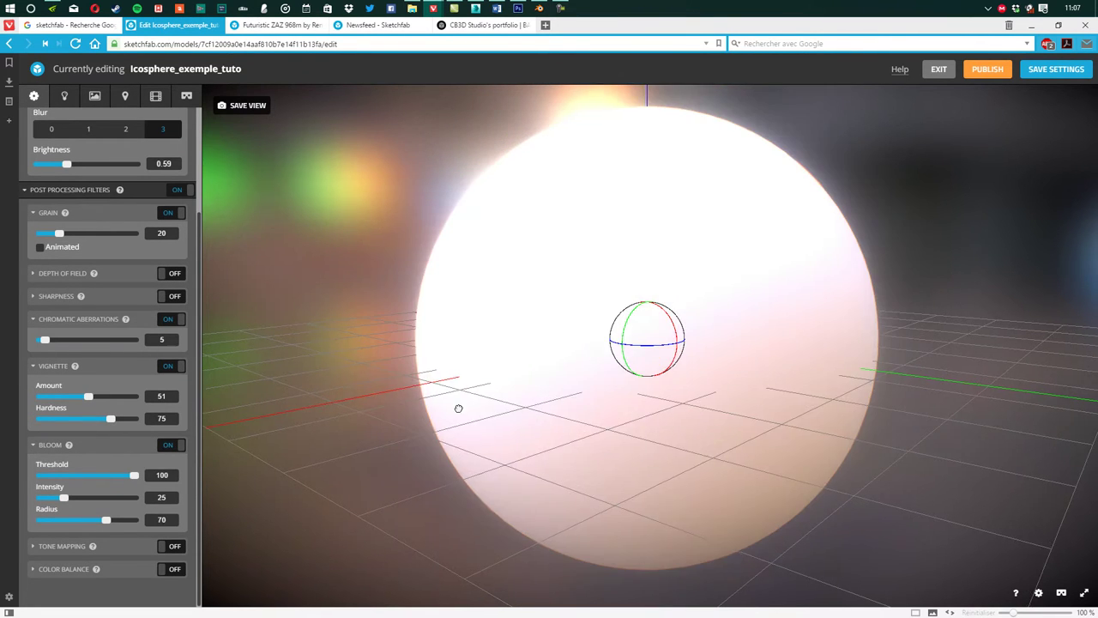
{"action": "left_click_drag", "start_coordinate": [456, 409], "coordinate": [483, 409]}
{"action": "left_click_drag", "start_coordinate": [502, 302], "coordinate": [434, 245]}
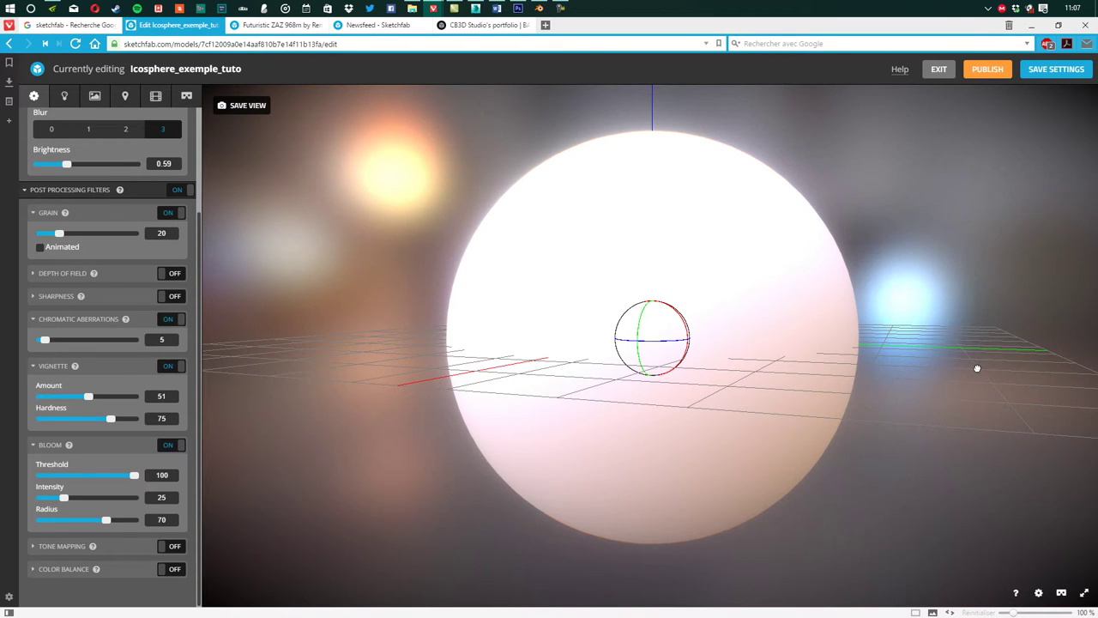
{"action": "left_click_drag", "start_coordinate": [748, 341], "coordinate": [645, 358]}
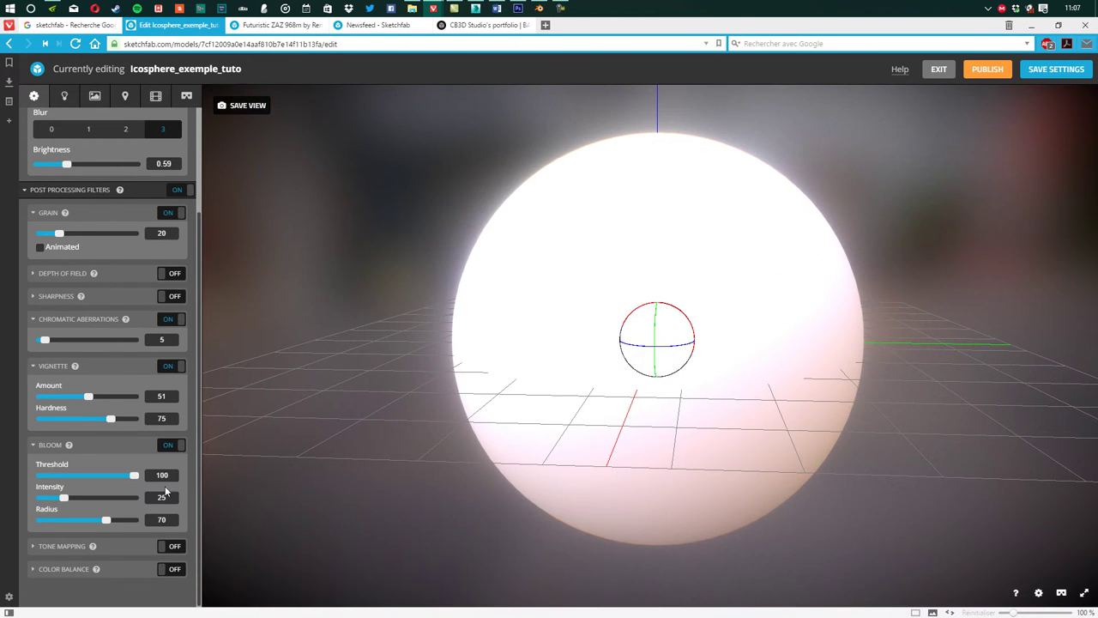
- Set the Bloom threshold to 23, intensity to 13 and radius to 44, checking the glow on the sphere
{"action": "left_click_drag", "start_coordinate": [110, 474], "coordinate": [62, 478]}
{"action": "left_click_drag", "start_coordinate": [78, 479], "coordinate": [64, 475]}
{"action": "left_click_drag", "start_coordinate": [252, 443], "coordinate": [471, 274]}
{"action": "mouse_move", "coordinate": [63, 499]}
{"action": "left_mouse_down"}
{"action": "mouse_move", "coordinate": [128, 498]}
{"action": "mouse_move", "coordinate": [61, 498]}
{"action": "left_mouse_up"}
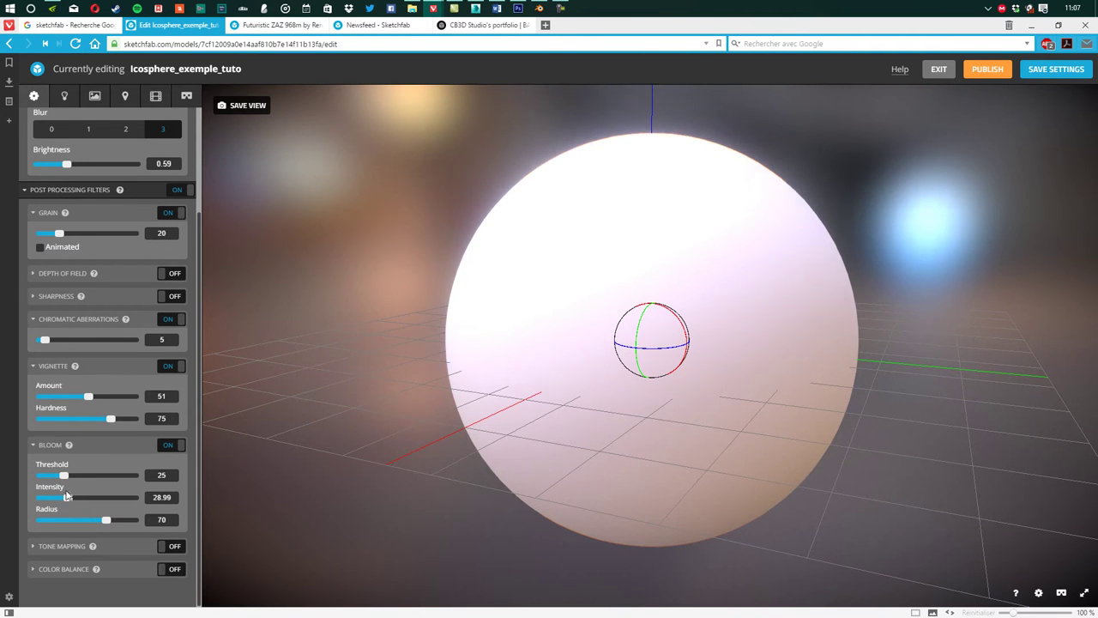
{"action": "left_click_drag", "start_coordinate": [100, 519], "coordinate": [55, 498]}
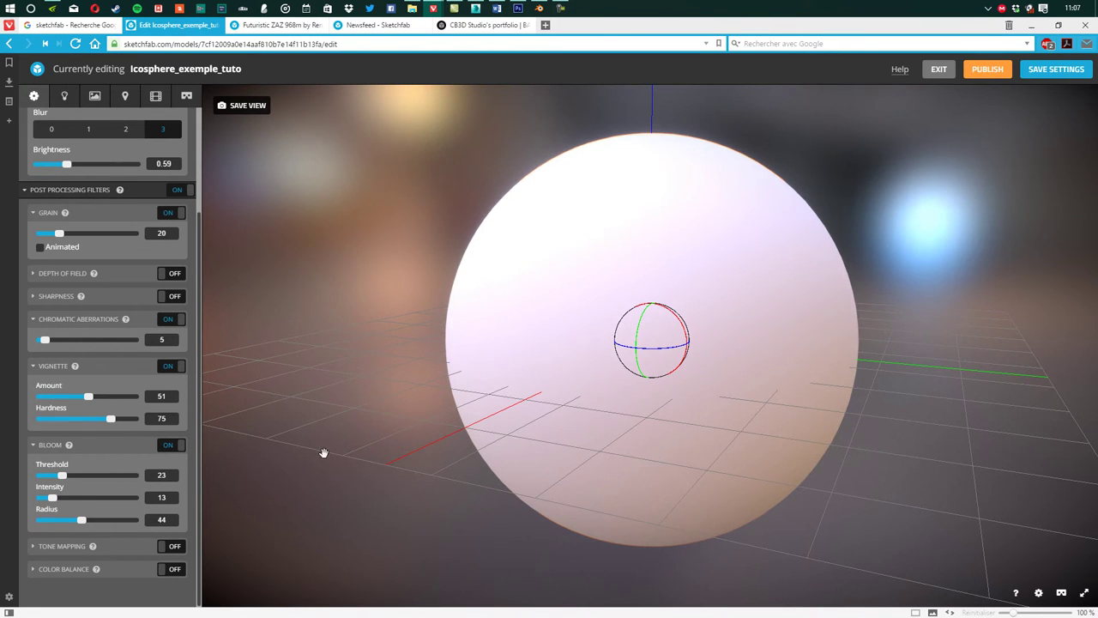
{"action": "left_click_drag", "start_coordinate": [358, 438], "coordinate": [446, 432]}
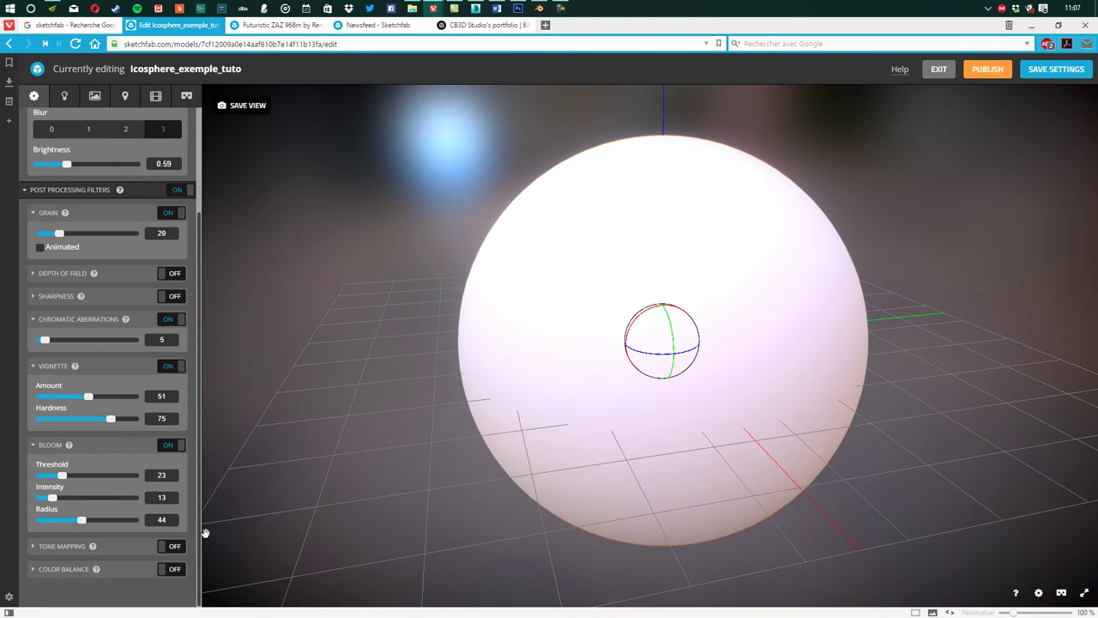
- Enable the Tone Mapping filter with the Linear type and set its exposure to -26.7
{"action": "left_click", "coordinate": [131, 547]}
{"action": "scroll", "coordinate": [133, 532], "scroll_direction": "down", "scroll_amount": 2}
{"action": "left_click", "coordinate": [176, 414]}
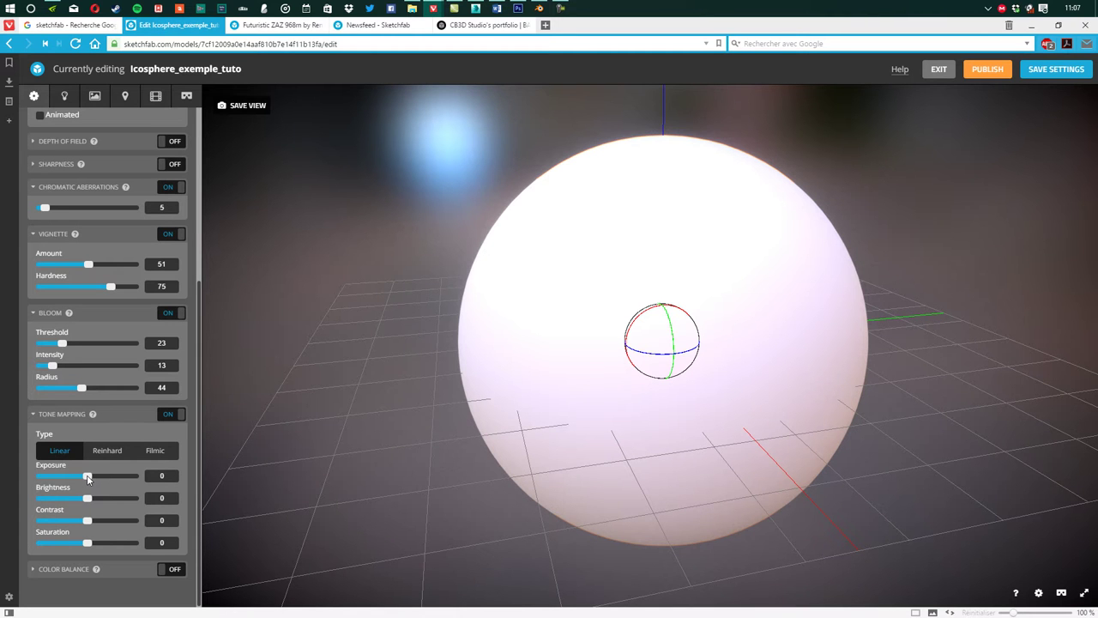
{"action": "mouse_move", "coordinate": [87, 477]}
{"action": "left_mouse_down"}
{"action": "mouse_move", "coordinate": [62, 482]}
{"action": "mouse_move", "coordinate": [75, 486]}
{"action": "left_mouse_up"}
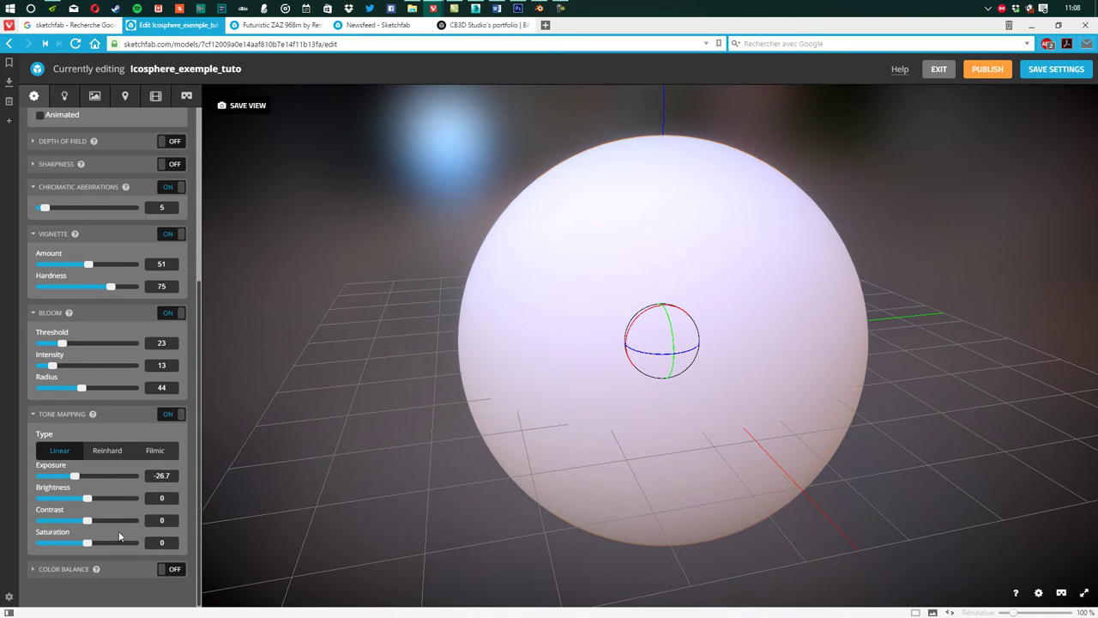
{"action": "left_click", "coordinate": [518, 7]}
{"action": "left_click", "coordinate": [96, 25]}
- Set the Tone Mapping brightness to 18, contrast to 41 and saturation to 0, and inspect the sphere
{"action": "mouse_move", "coordinate": [118, 58]}
{"action": "left_click_drag", "start_coordinate": [88, 500], "coordinate": [100, 544]}
{"action": "left_click", "coordinate": [172, 542]}
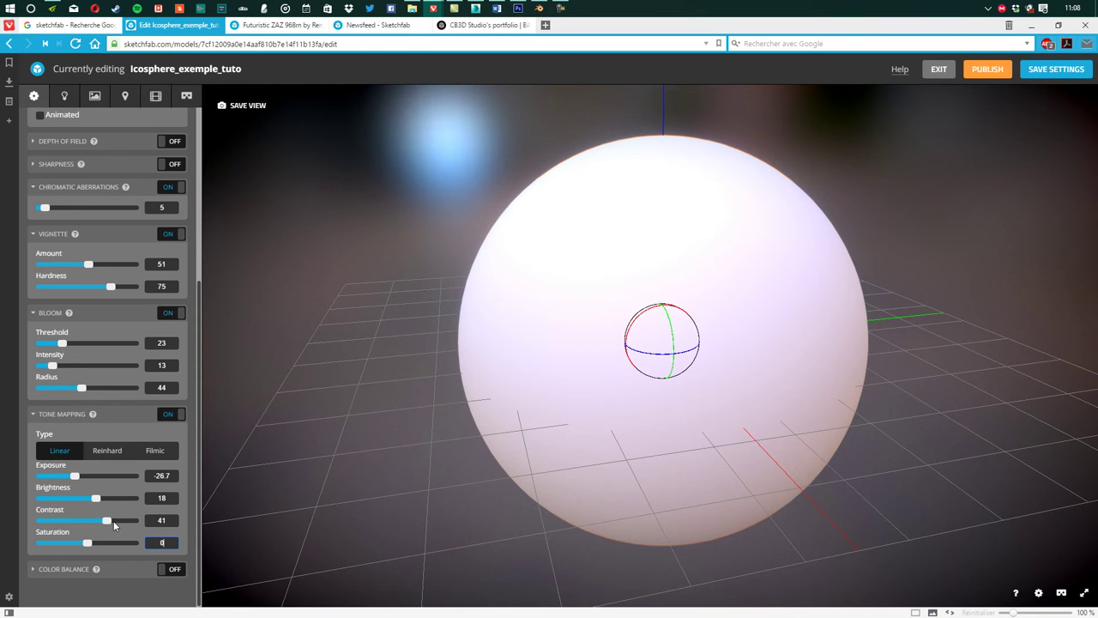
{"action": "left_click_drag", "start_coordinate": [466, 453], "coordinate": [569, 478]}
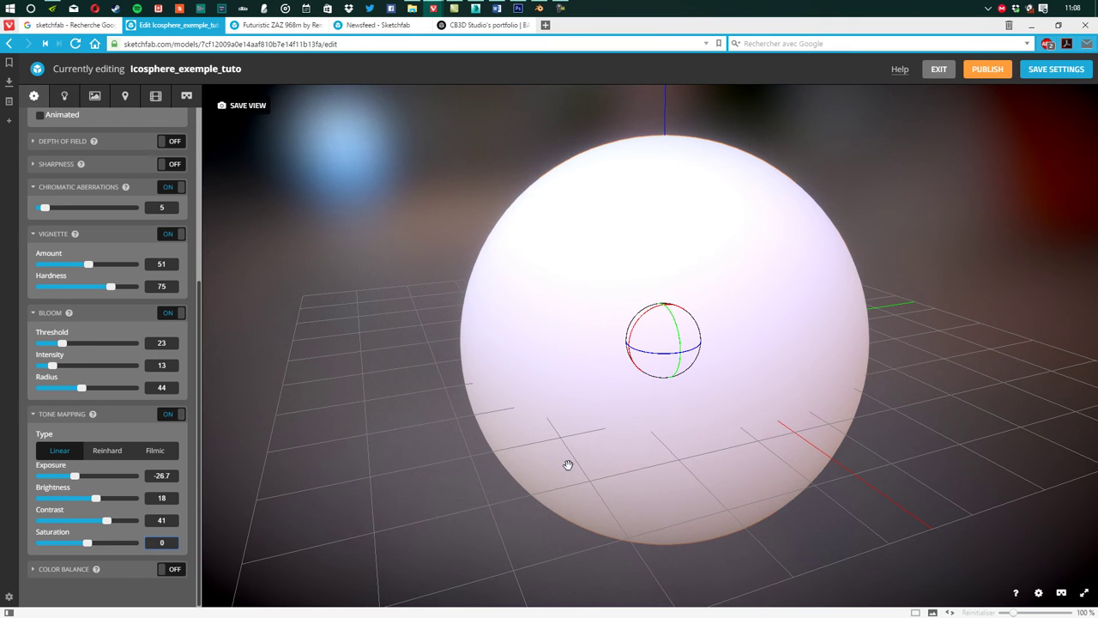
- Try the Reinhard and Filmic tone mapping types on the scene and return to Linear
{"action": "left_click", "coordinate": [107, 451]}
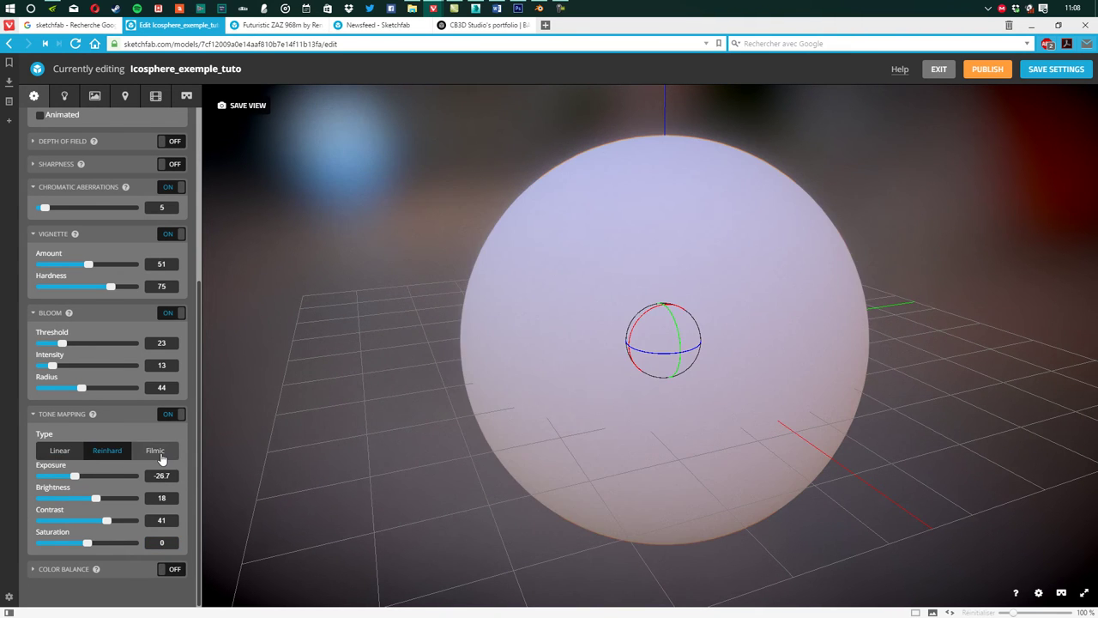
{"action": "left_click", "coordinate": [141, 457]}
{"action": "left_click", "coordinate": [101, 453]}
{"action": "left_click", "coordinate": [76, 454]}
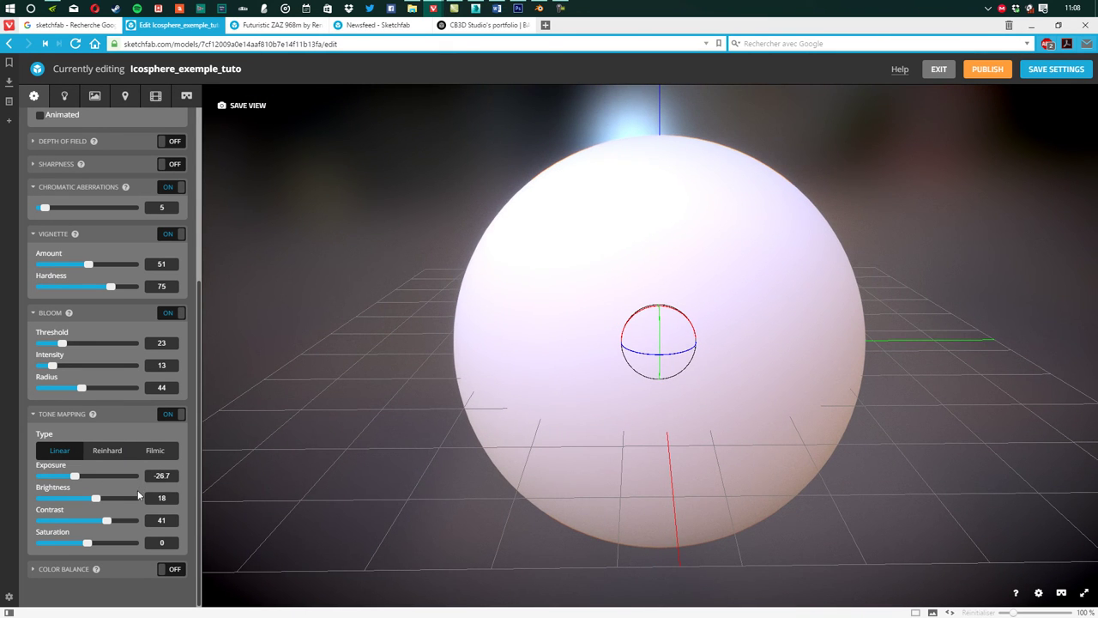
- Enable the Color Balance filter and look through its Shadows and Highlights settings while inspecting the sphere's light and dark areas
{"action": "left_click", "coordinate": [142, 570]}
{"action": "scroll", "coordinate": [142, 551], "scroll_direction": "down", "scroll_amount": 1}
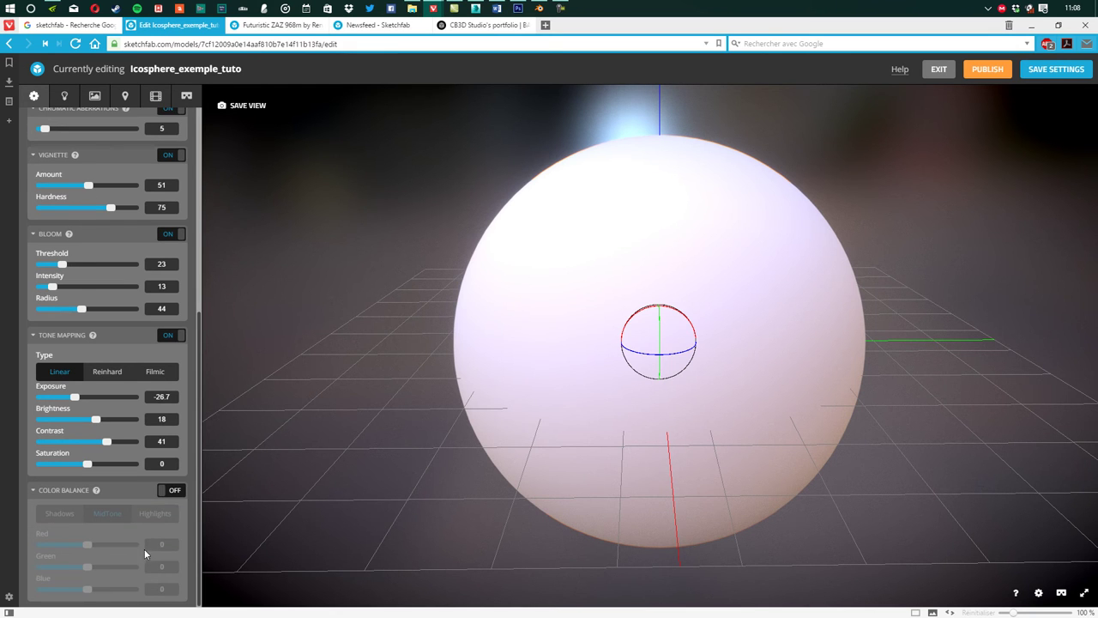
{"action": "left_click", "coordinate": [174, 492]}
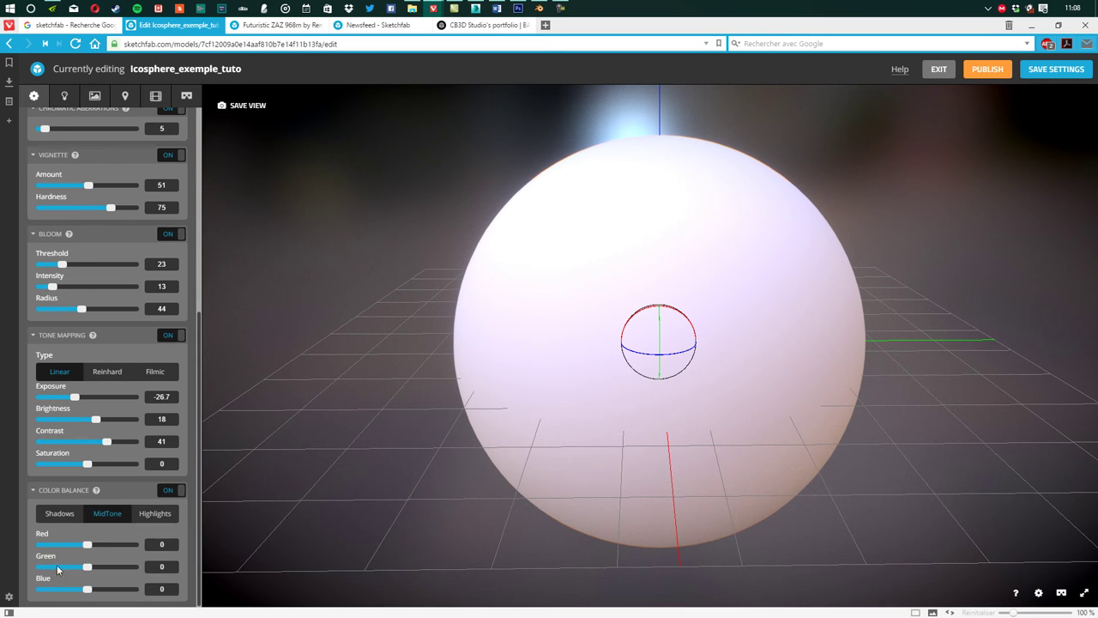
{"action": "left_click_drag", "start_coordinate": [281, 522], "coordinate": [355, 520]}
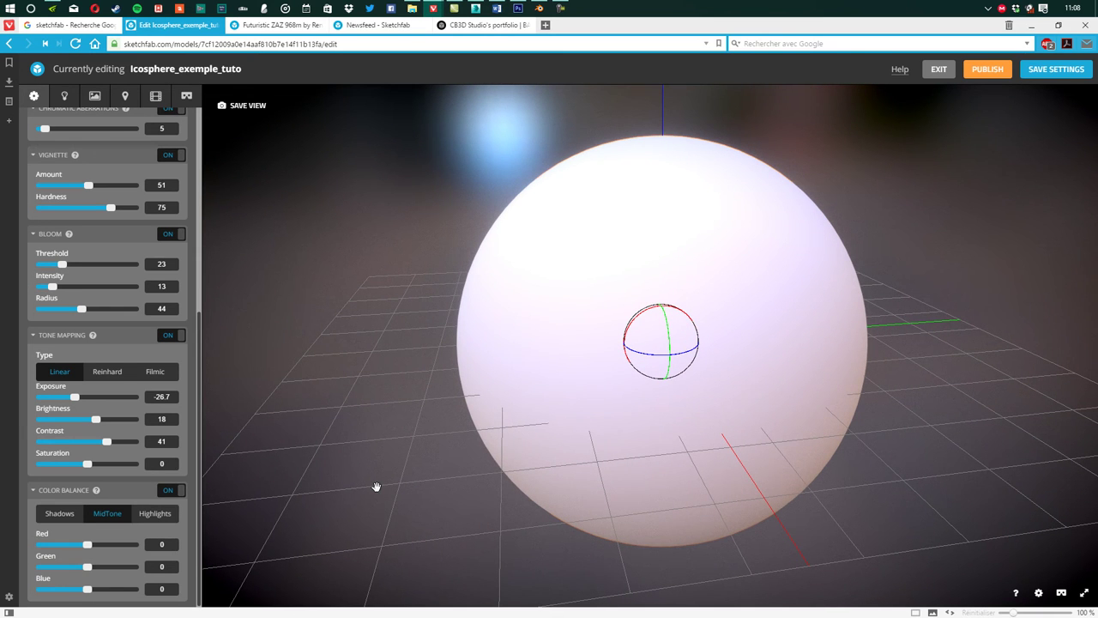
{"action": "left_click", "coordinate": [57, 515]}
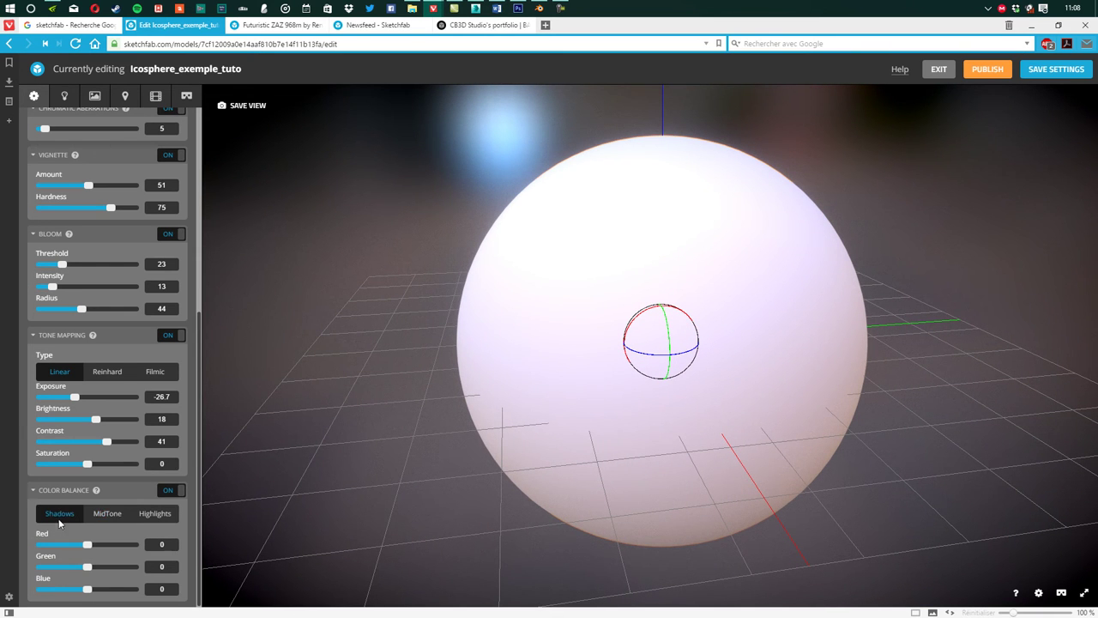
{"action": "left_click", "coordinate": [153, 518]}
{"action": "left_click_drag", "start_coordinate": [490, 376], "coordinate": [221, 505]}
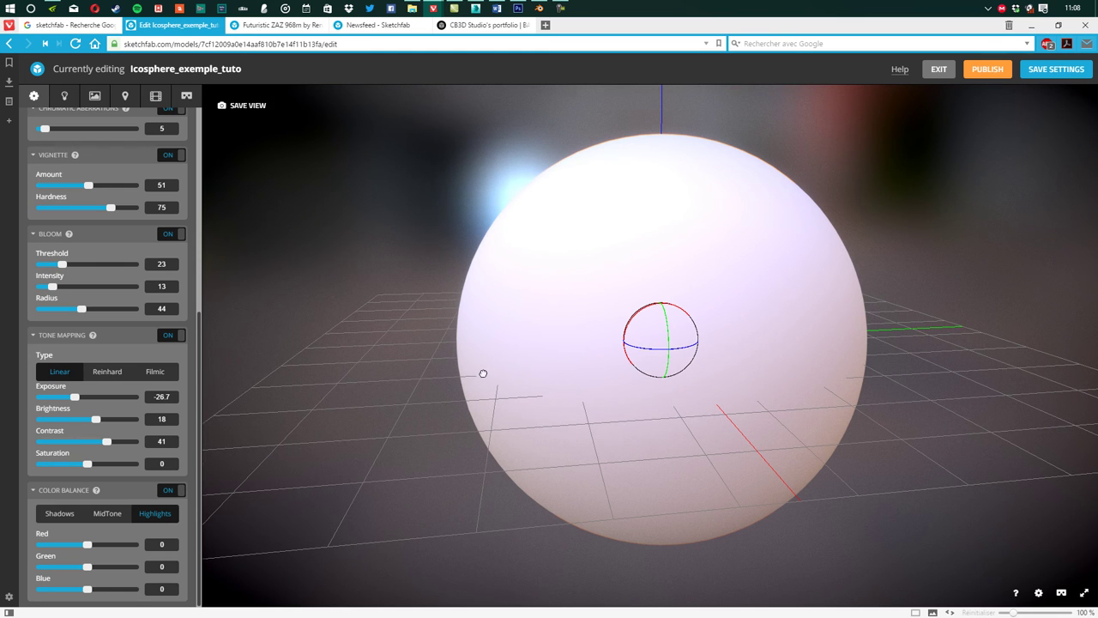
{"action": "left_click_drag", "start_coordinate": [483, 373], "coordinate": [449, 220]}
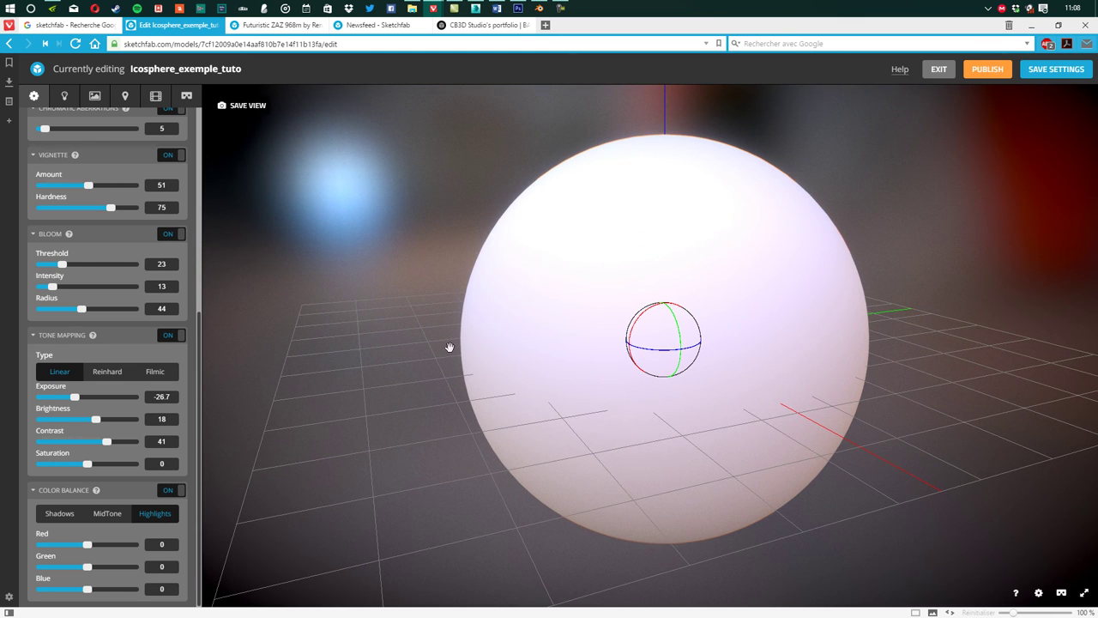
- Try raising the red of the Color Balance highlights to 51.2 and reset it to 0
{"action": "left_click_drag", "start_coordinate": [87, 544], "coordinate": [113, 545]}
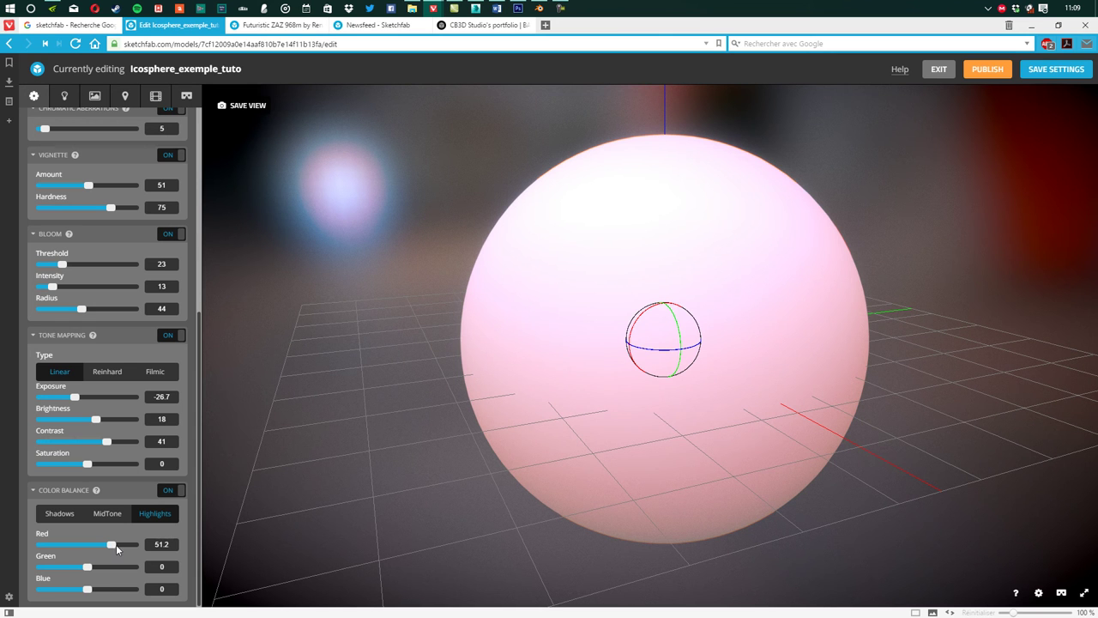
{"action": "left_click", "coordinate": [171, 545]}
{"action": "type", "text": "0"}
{"action": "key", "text": "Return"}
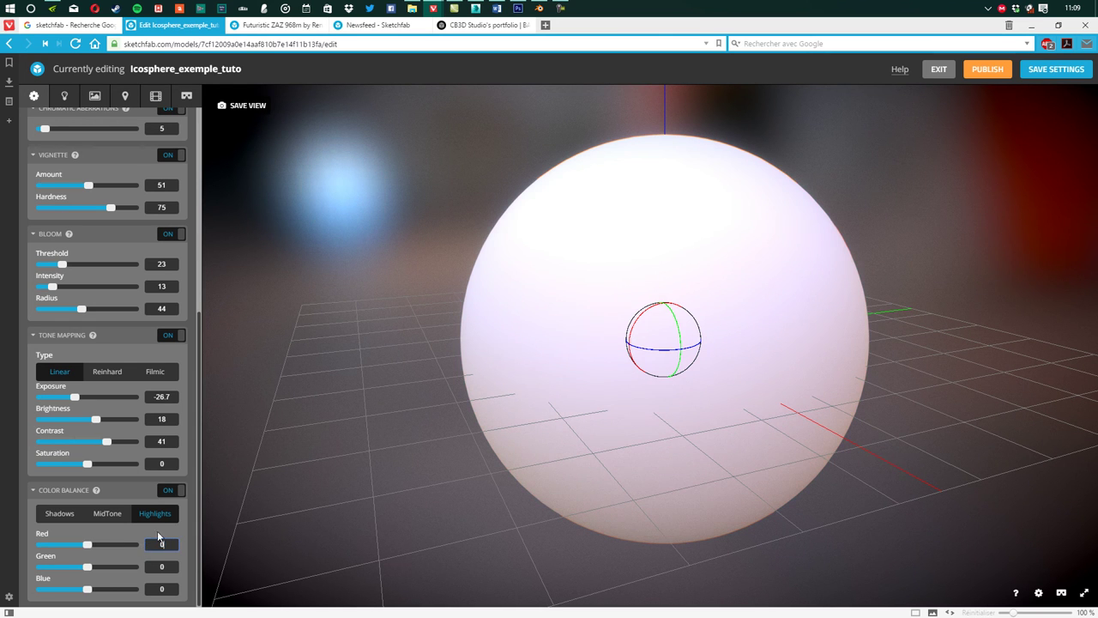
- Turn off the Color Balance, Tone Mapping, Bloom, Vignette, Chromatic Aberrations and Grain filters
{"action": "left_click", "coordinate": [171, 489]}
{"action": "left_click_drag", "start_coordinate": [513, 381], "coordinate": [493, 395]}
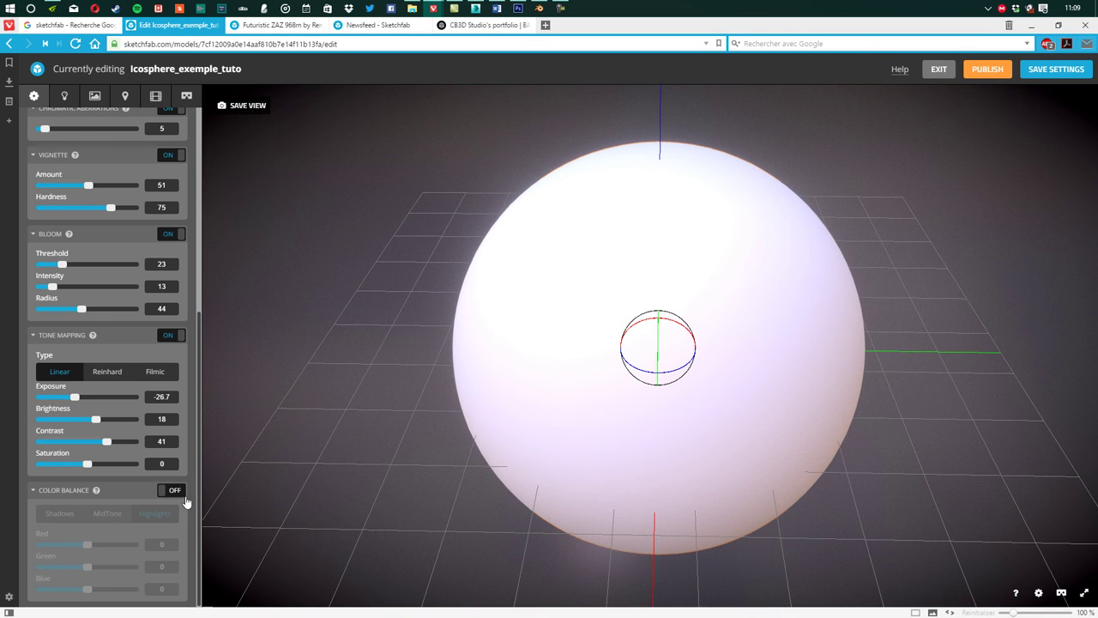
{"action": "left_click", "coordinate": [169, 335]}
{"action": "left_click", "coordinate": [170, 235]}
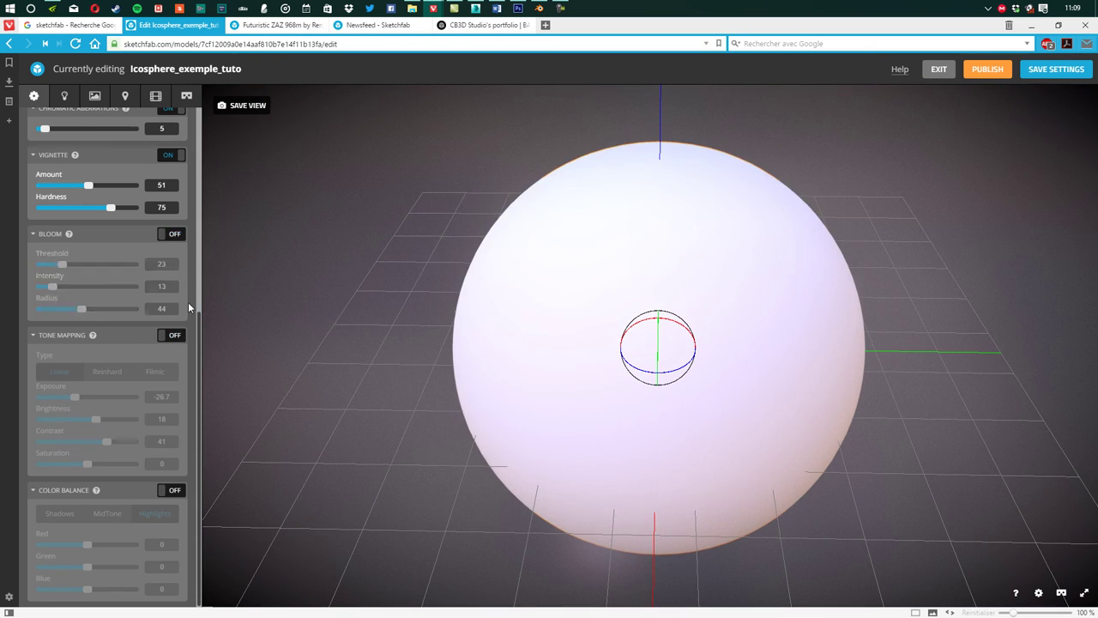
{"action": "scroll", "coordinate": [184, 287], "scroll_direction": "up", "scroll_amount": 3}
{"action": "left_click", "coordinate": [171, 440]}
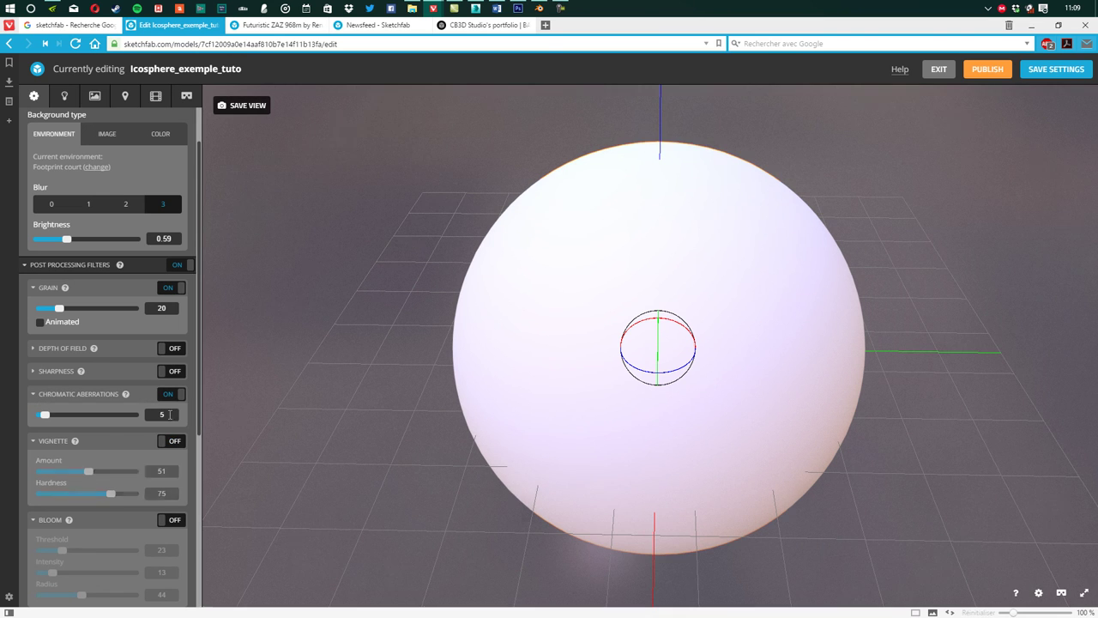
{"action": "left_click", "coordinate": [169, 393]}
{"action": "left_click", "coordinate": [169, 289]}
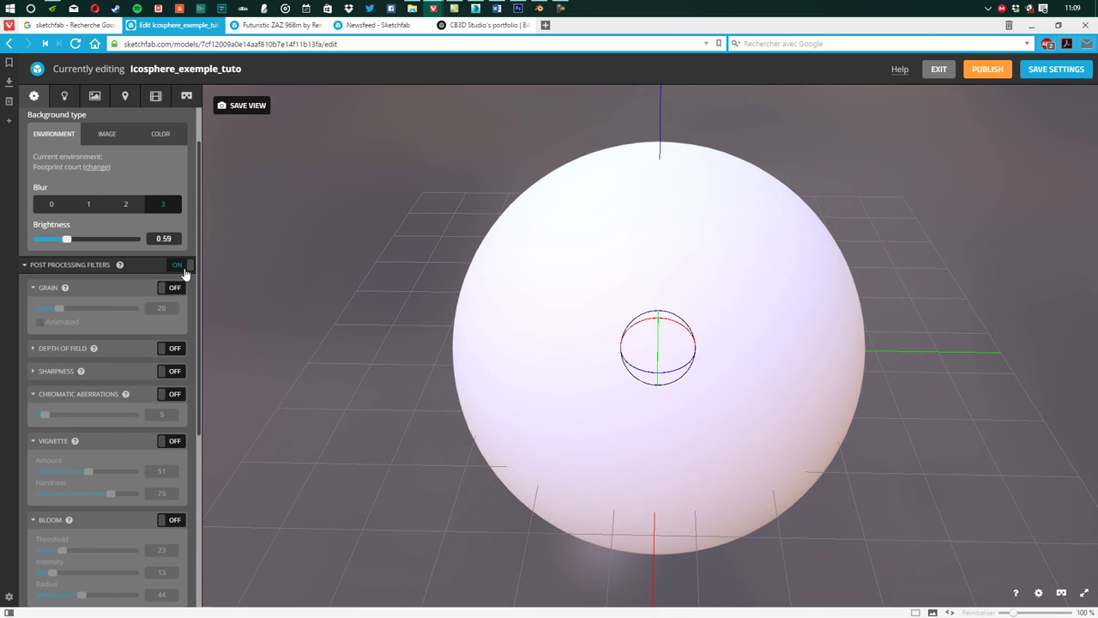
- Switch off post processing filters for the whole scene and inspect the unfiltered sphere
{"action": "left_click", "coordinate": [178, 264]}
{"action": "left_click_drag", "start_coordinate": [467, 404], "coordinate": [403, 408]}
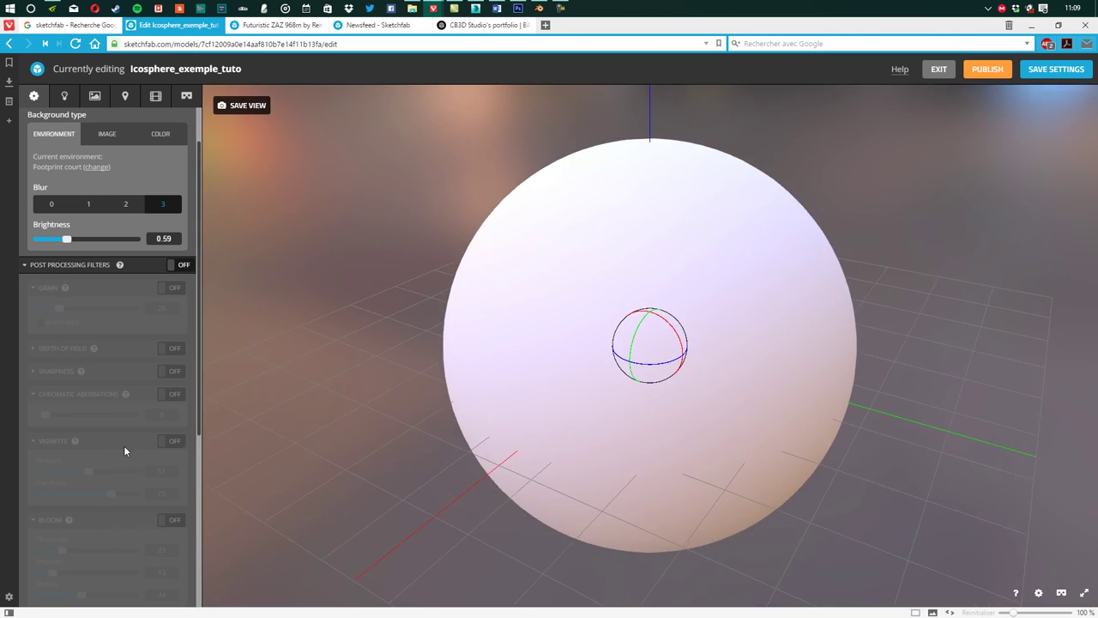
{"action": "scroll", "coordinate": [130, 496], "scroll_direction": "down", "scroll_amount": 3}
{"action": "scroll", "coordinate": [130, 496], "scroll_direction": "up", "scroll_amount": 3}
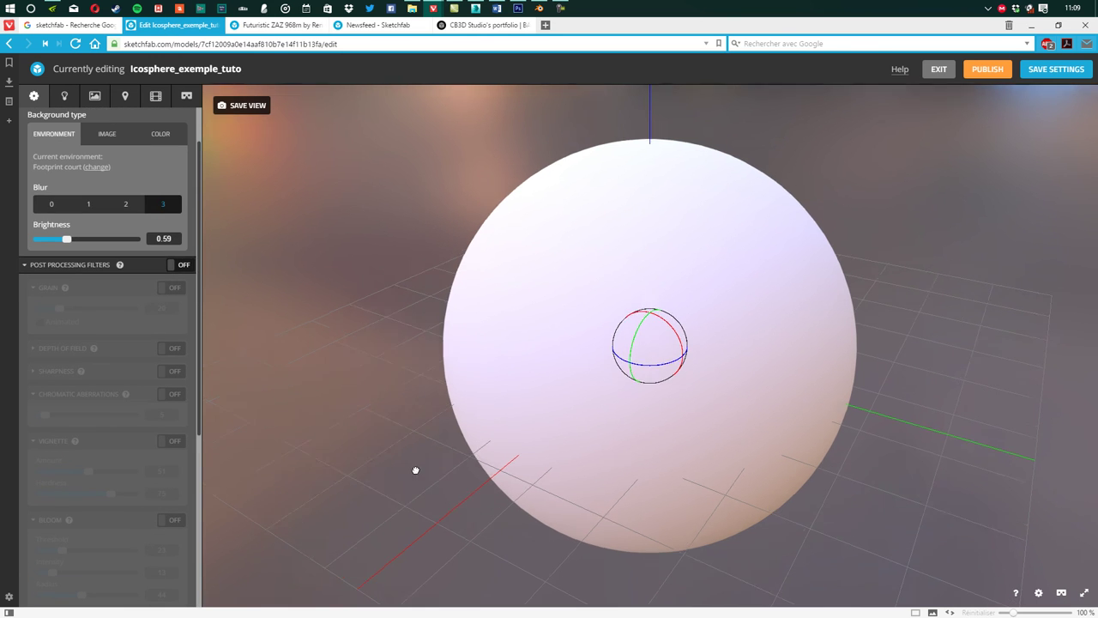